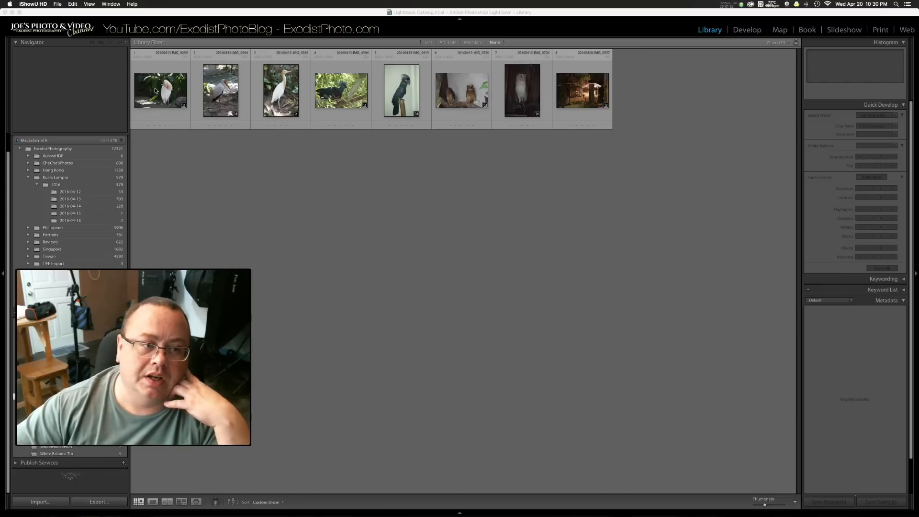
Step: Open the first egret photo in the grid as a single enlarged image
left_click(155, 91)
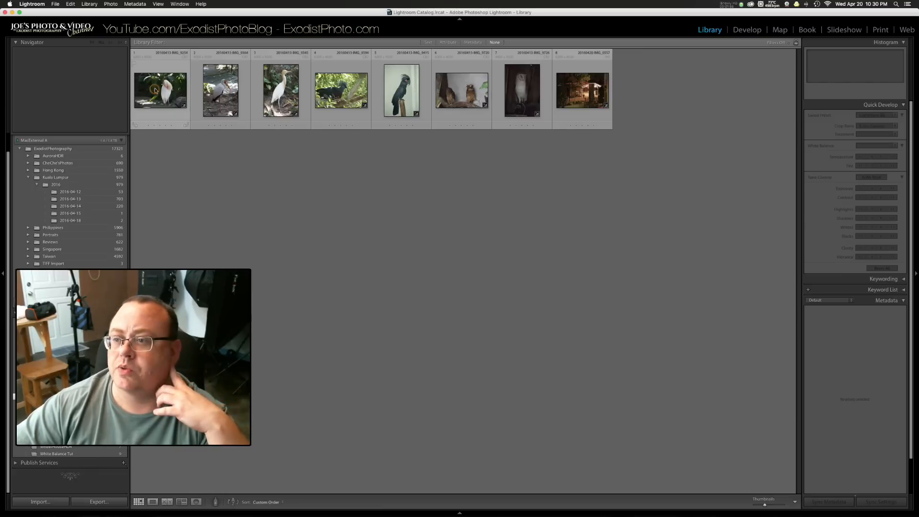
left_click(168, 94)
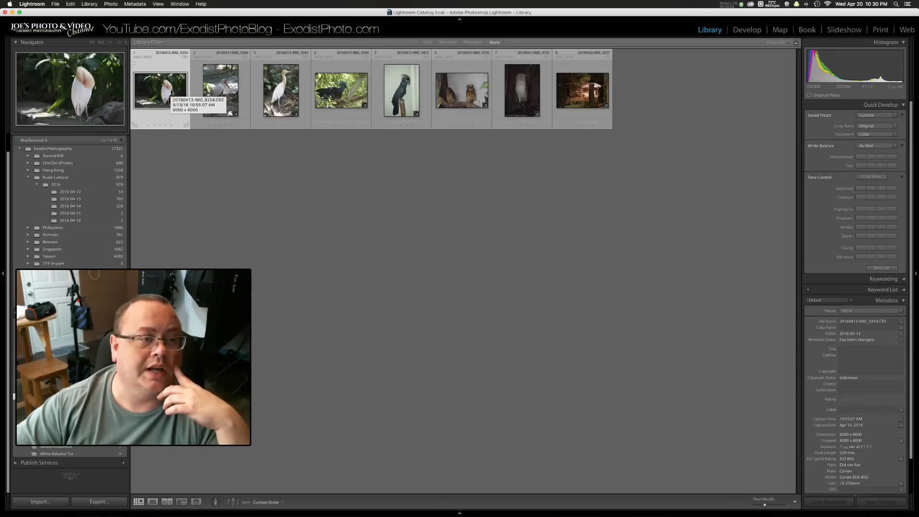
double_click(171, 93)
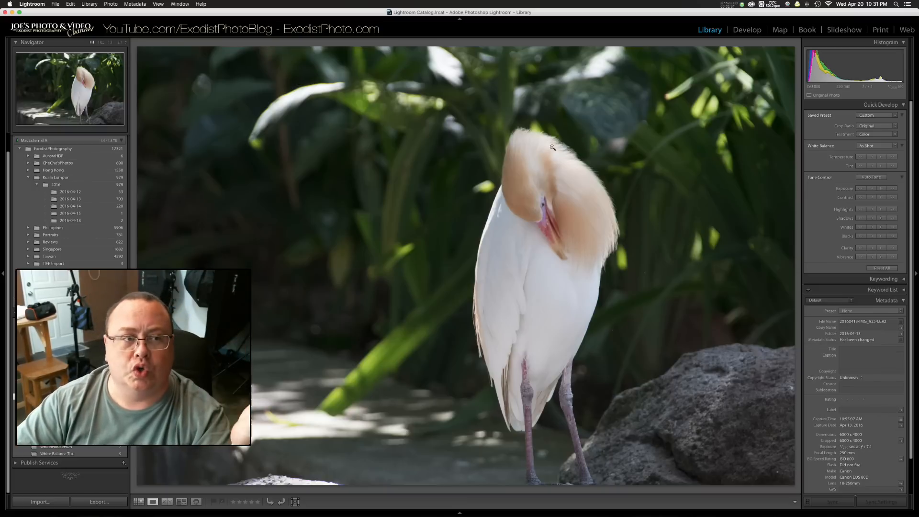
Step: Examine the egret's head, beak, feathers and body edges at 1:1 magnification for detail and noise
left_click(543, 149)
left_click_drag(431, 154, 578, 154)
left_click_drag(661, 249, 547, 156)
left_click_drag(600, 191, 410, 123)
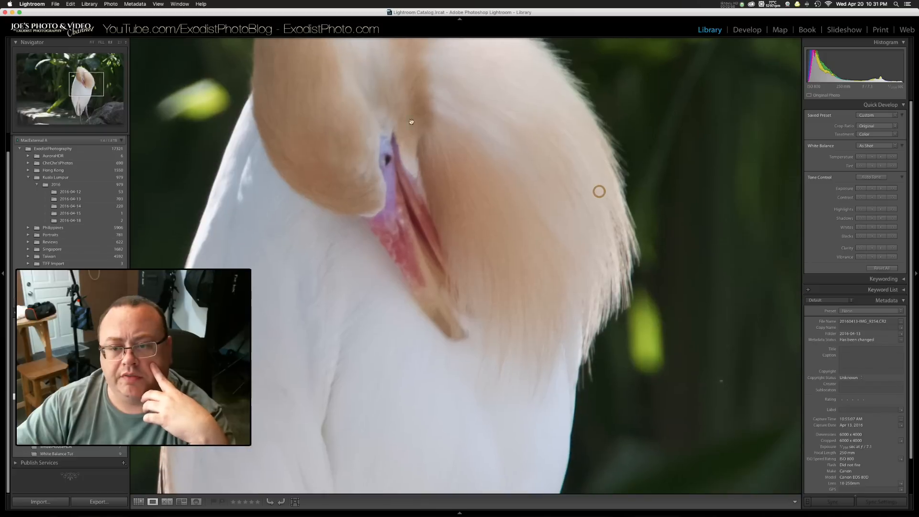
left_click_drag(665, 201, 365, 192)
left_click_drag(531, 279, 626, 81)
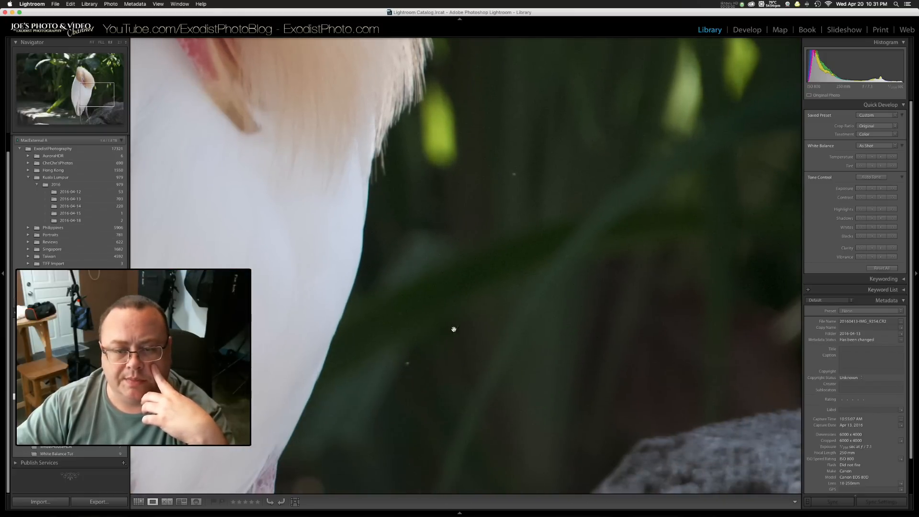
left_click_drag(518, 303, 689, 198)
left_click_drag(414, 250, 644, 193)
left_click_drag(421, 193, 609, 296)
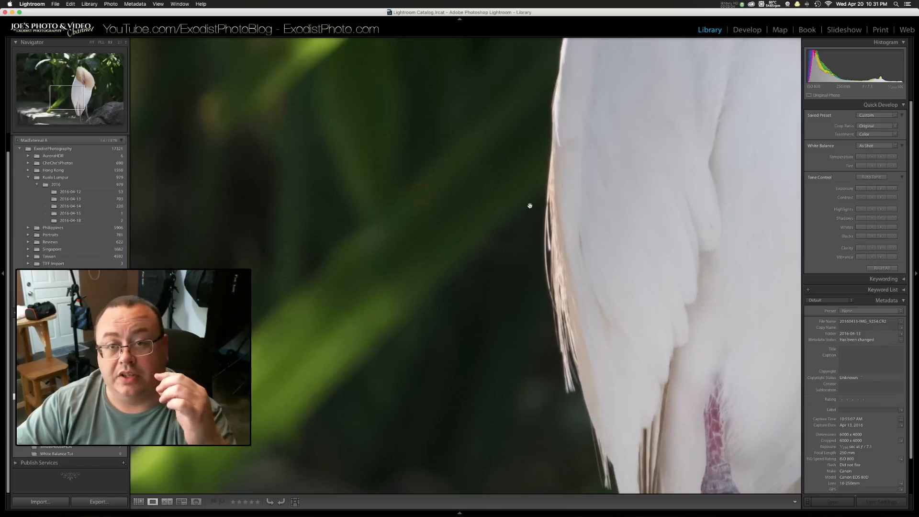
left_click_drag(576, 166, 624, 253)
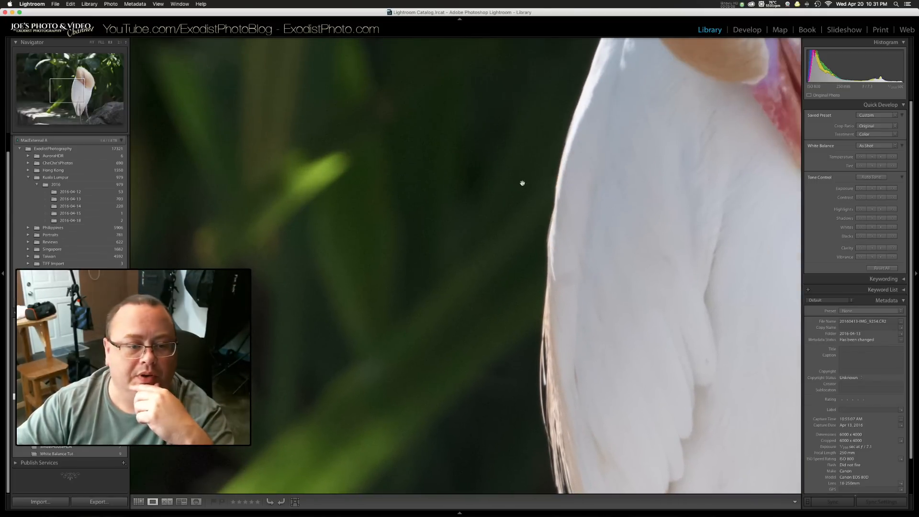
left_click_drag(456, 171, 447, 316)
left_click_drag(598, 303, 491, 271)
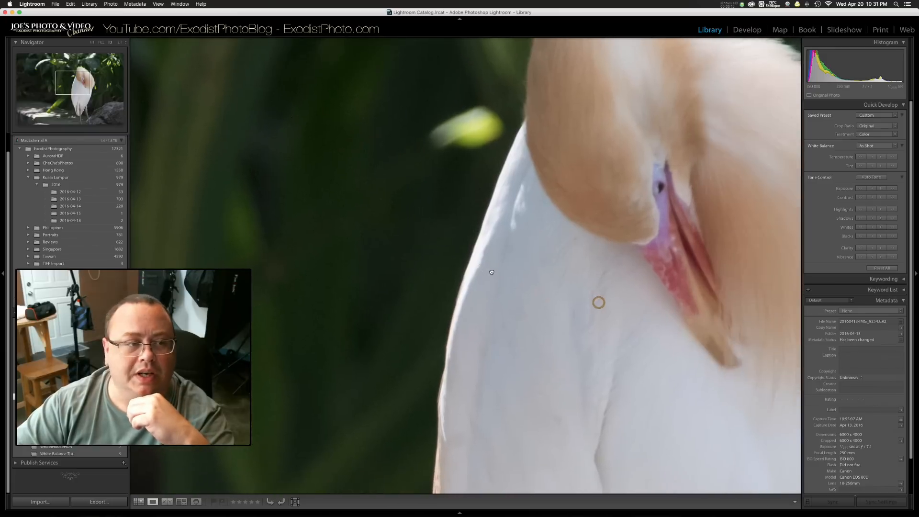
Step: Inspect the dark background beside the egret at 1:1 for noise and return to the full image
left_click_drag(356, 213, 705, 195)
left_click_drag(368, 242, 611, 211)
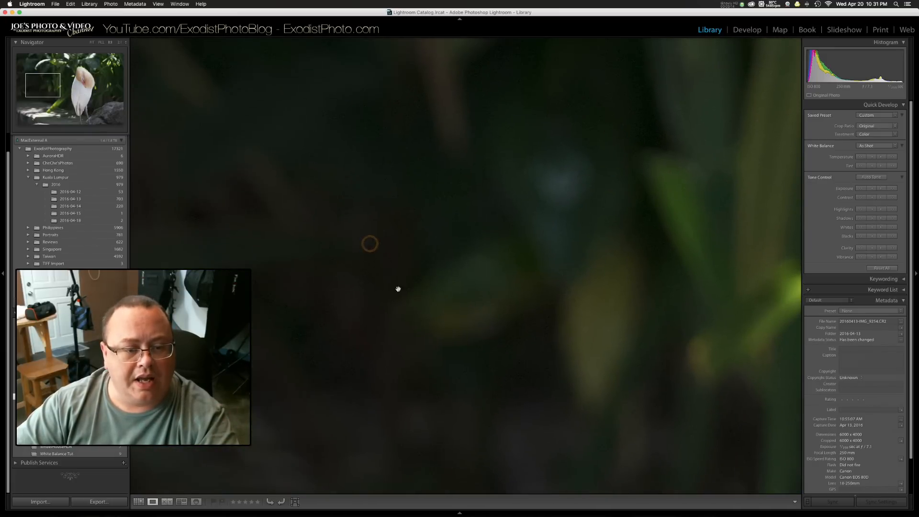
left_click_drag(397, 289, 589, 169)
left_click_drag(498, 287, 482, 273)
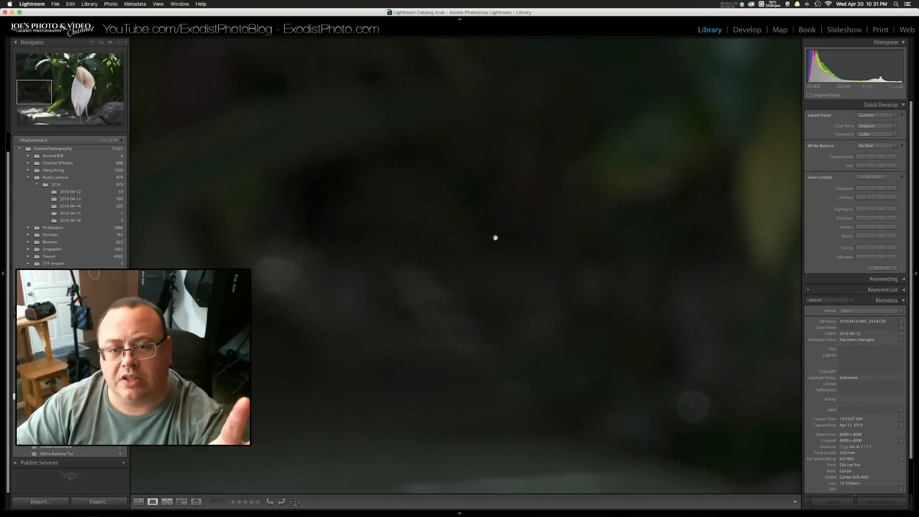
left_click(504, 222)
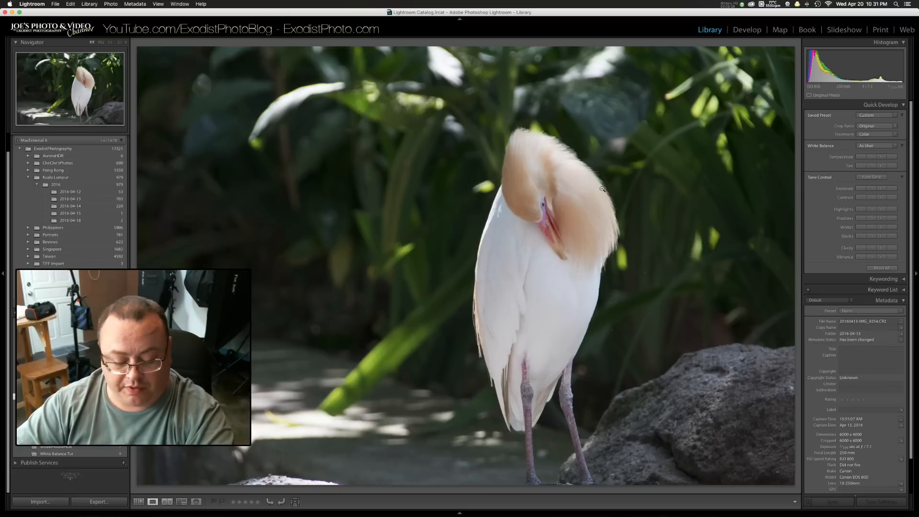
Step: Move on to the stork photo and view its Detail settings in the Develop module before returning to the Library
key("Right")
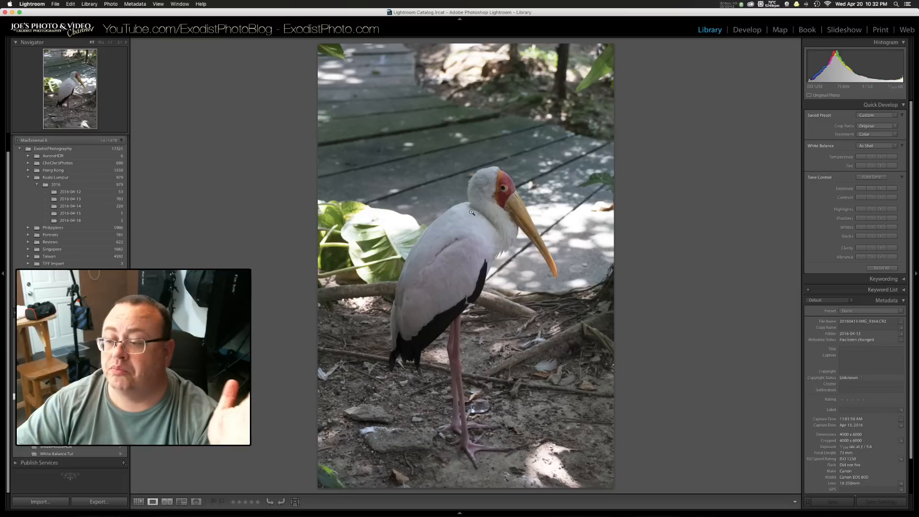
left_click(746, 30)
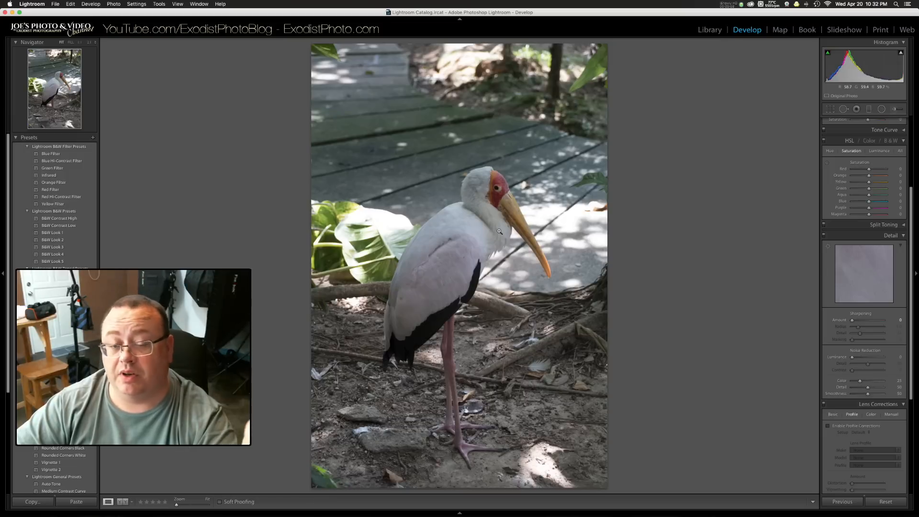
left_click(706, 30)
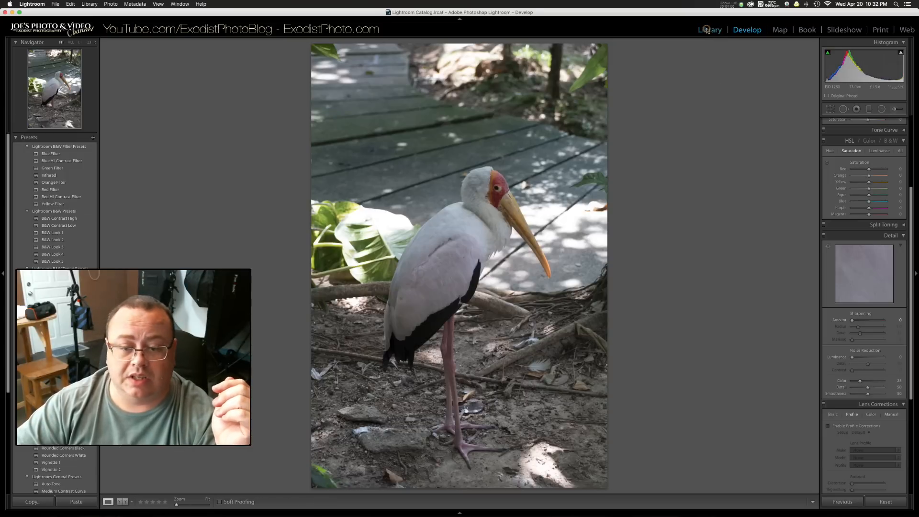
Step: Inspect the stork's body, head and surroundings at 1:1 magnification and return to the full image
left_click(439, 325)
left_click_drag(556, 240, 603, 104)
left_click_drag(449, 225, 519, 319)
left_click_drag(606, 158, 432, 458)
left_click_drag(546, 170, 449, 308)
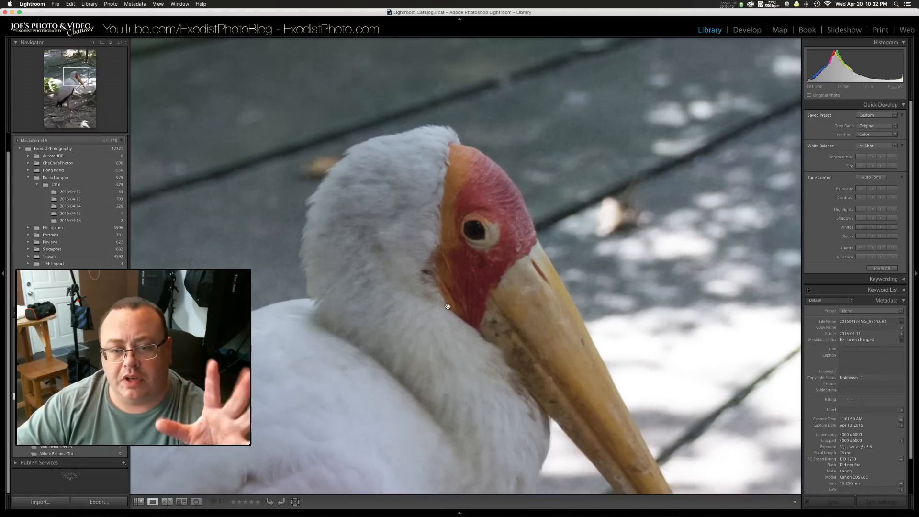
left_click(446, 298)
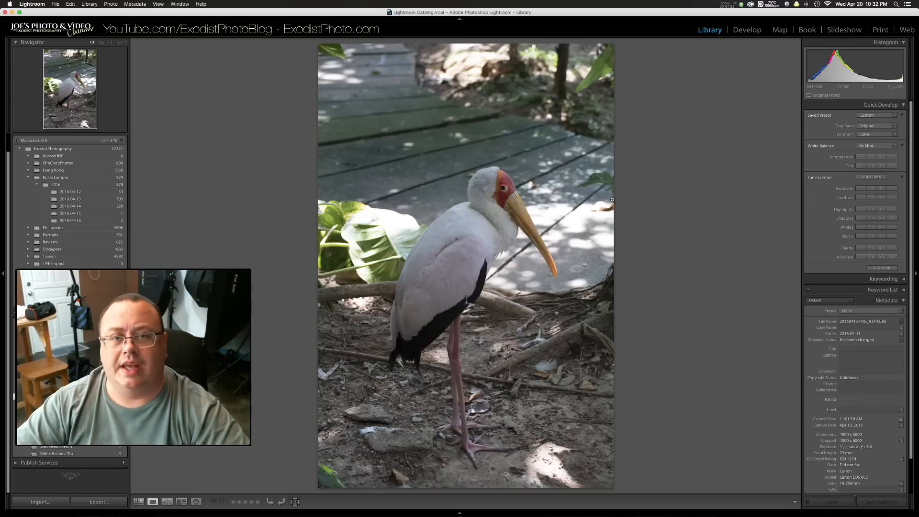
Step: Show the standing egret photo and examine its head, neck, body and surroundings at 1:1 magnification
key("Left")
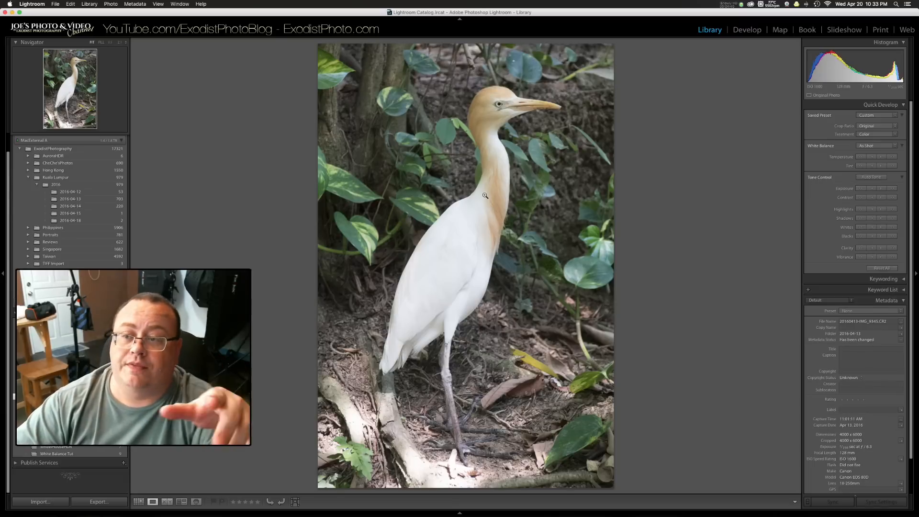
left_click(495, 122)
left_click_drag(493, 119, 455, 235)
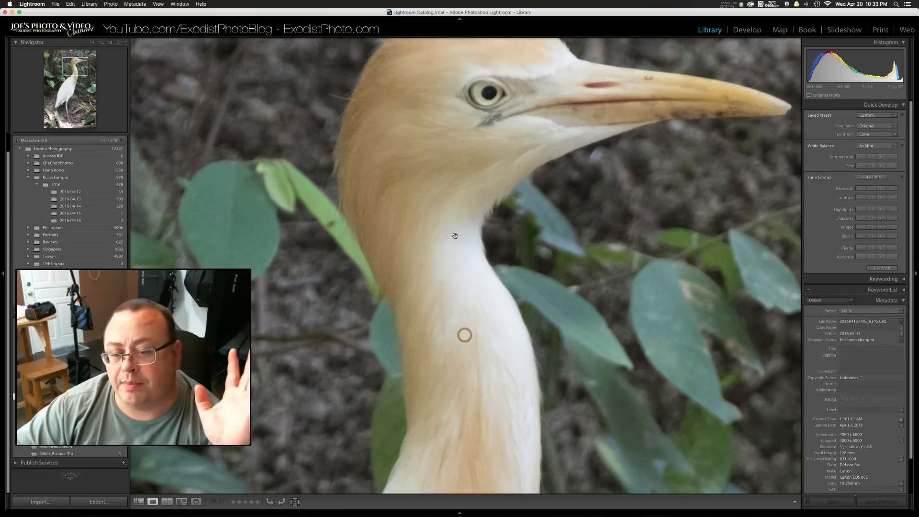
left_click_drag(465, 357, 511, 67)
left_click_drag(444, 413, 591, 256)
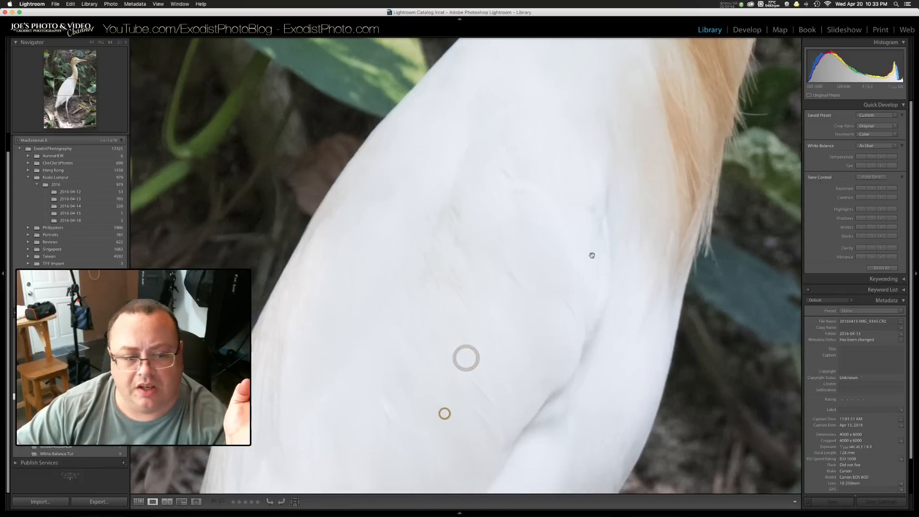
left_click_drag(560, 325, 691, 119)
left_click_drag(477, 325, 738, 43)
left_click_drag(722, 194, 498, 98)
left_click_drag(639, 253, 370, 306)
left_click(538, 203)
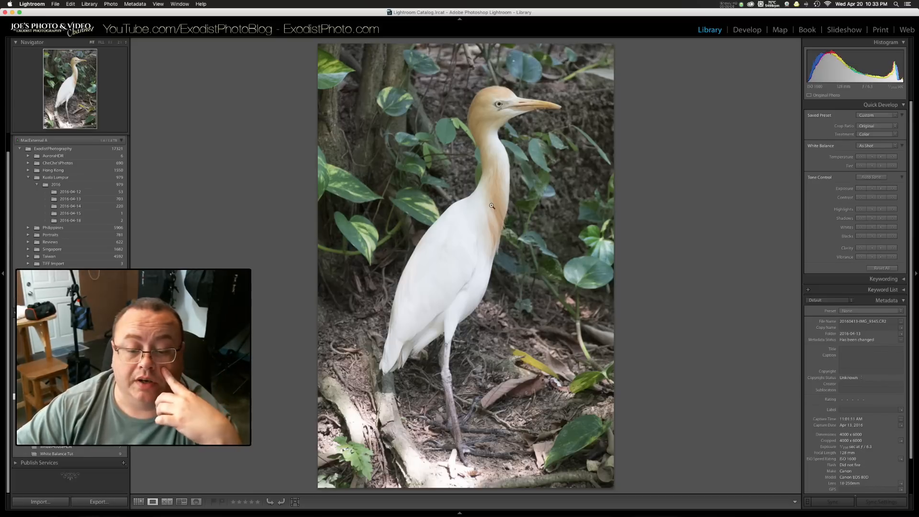
Step: Recheck the standing egret's chest and neck feathers at 1:1 and return to the full image
left_click(473, 230)
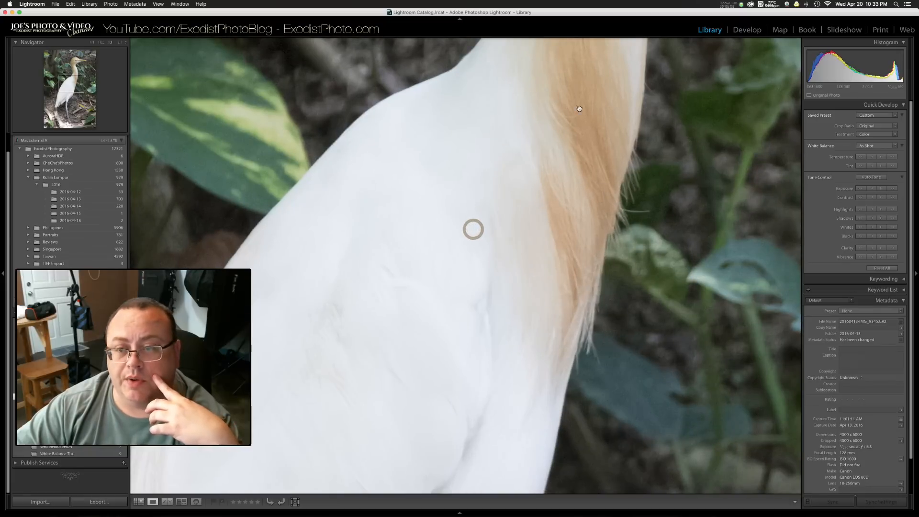
left_click_drag(579, 109, 482, 491)
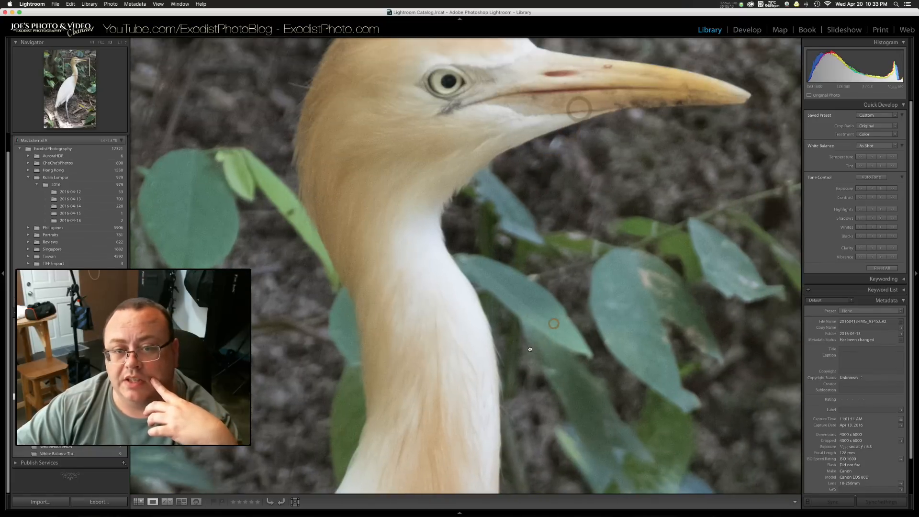
left_click(550, 330)
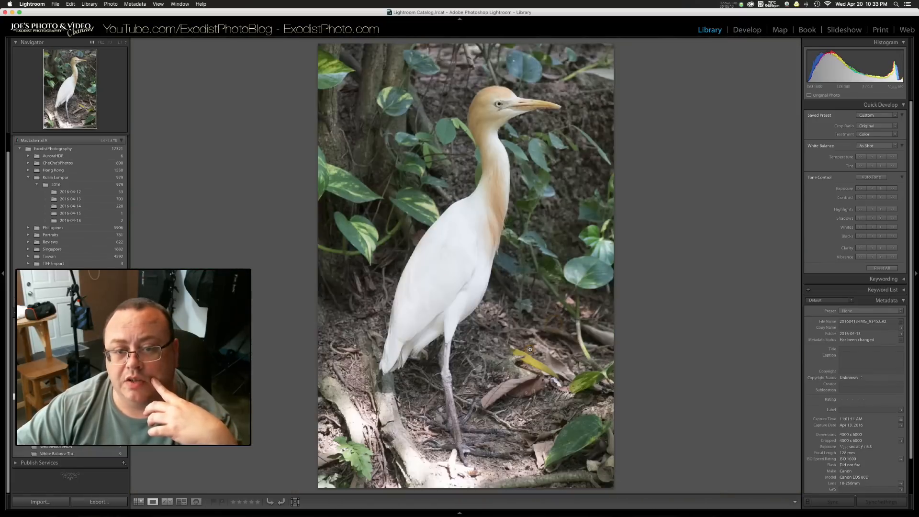
Step: Show the crowned pigeon photo and examine its crest, dark plumage and nest at 1:1 for noise
key("Right")
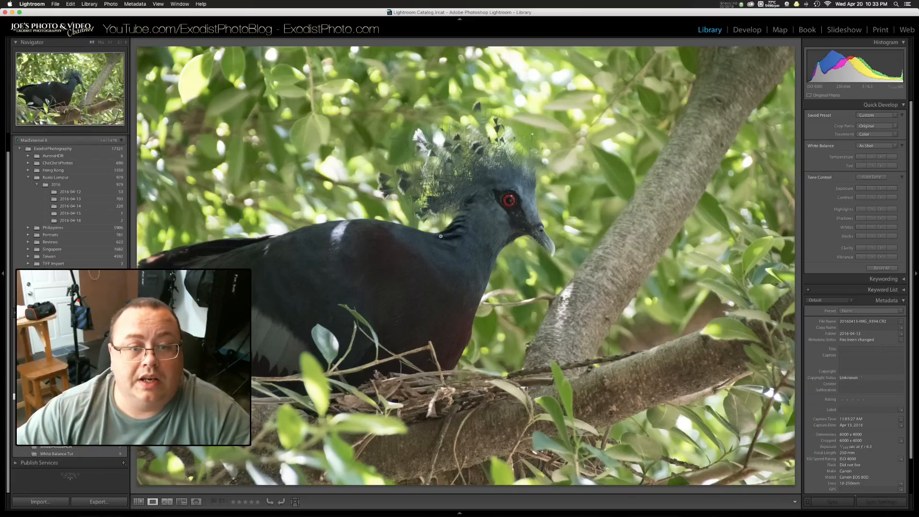
left_click(470, 167)
left_click_drag(589, 156, 446, 178)
left_click_drag(355, 251, 741, 144)
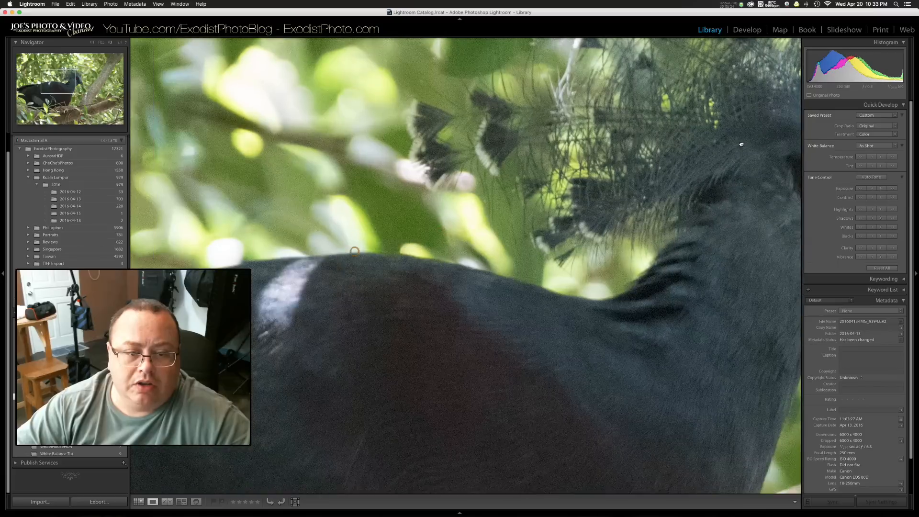
left_click_drag(365, 320, 749, 184)
left_click_drag(569, 260, 844, 88)
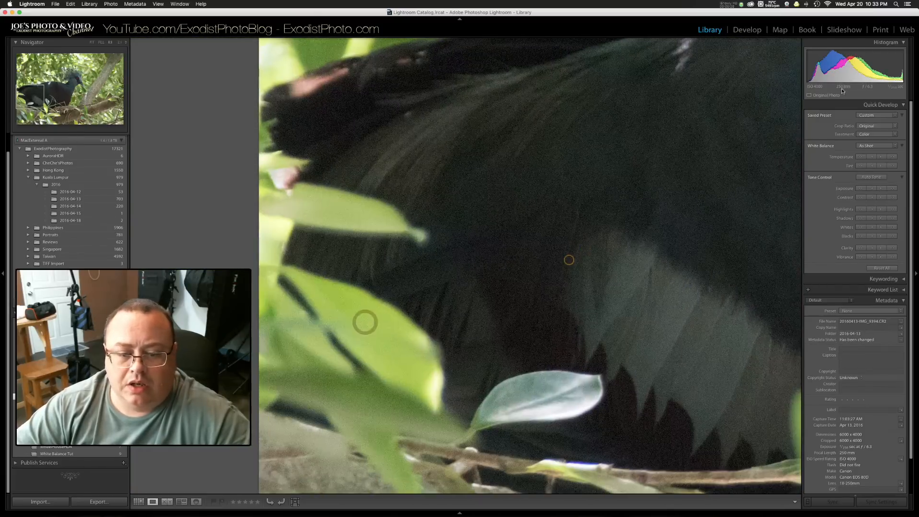
left_click_drag(658, 294, 498, 109)
left_click_drag(709, 147, 336, 224)
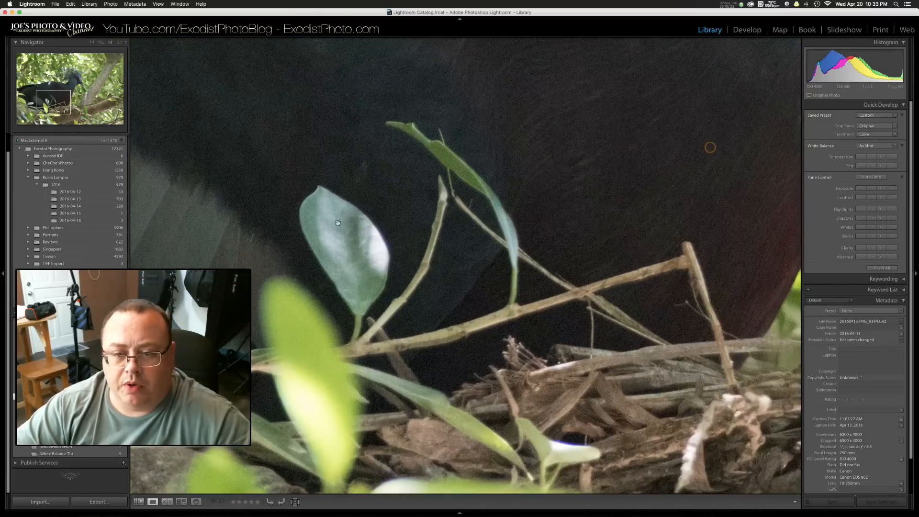
left_click(526, 161)
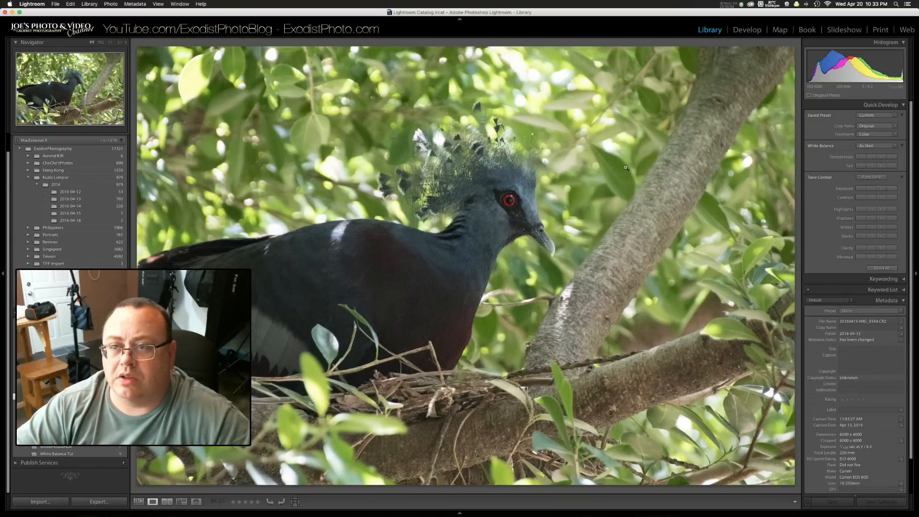
Step: In the Develop module, set the pigeon photo's sharpening amount to 71 and luminance noise reduction to 20
left_click(747, 29)
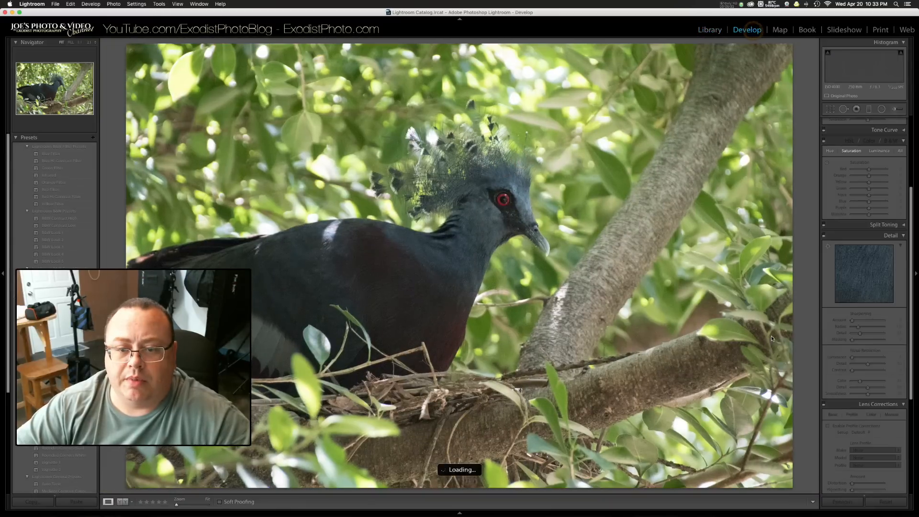
left_click_drag(852, 359, 866, 360)
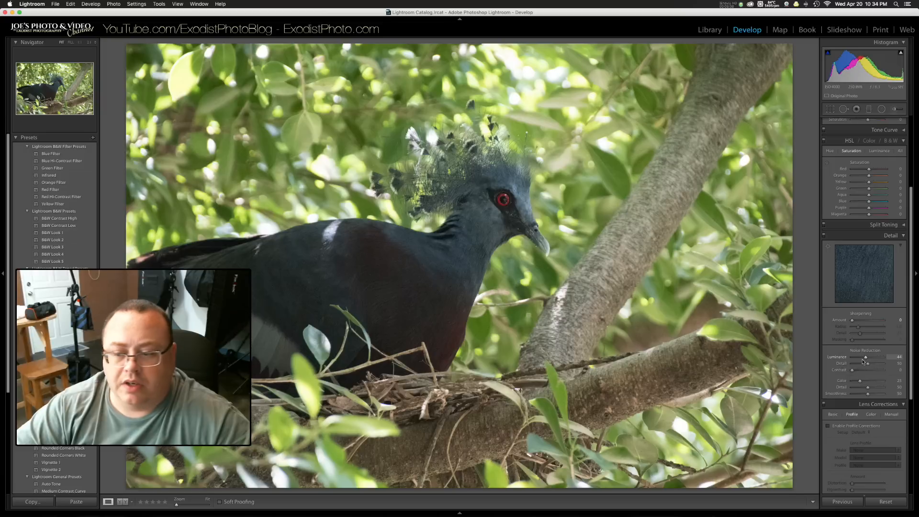
left_click_drag(852, 320, 867, 320)
left_click_drag(866, 357, 855, 358)
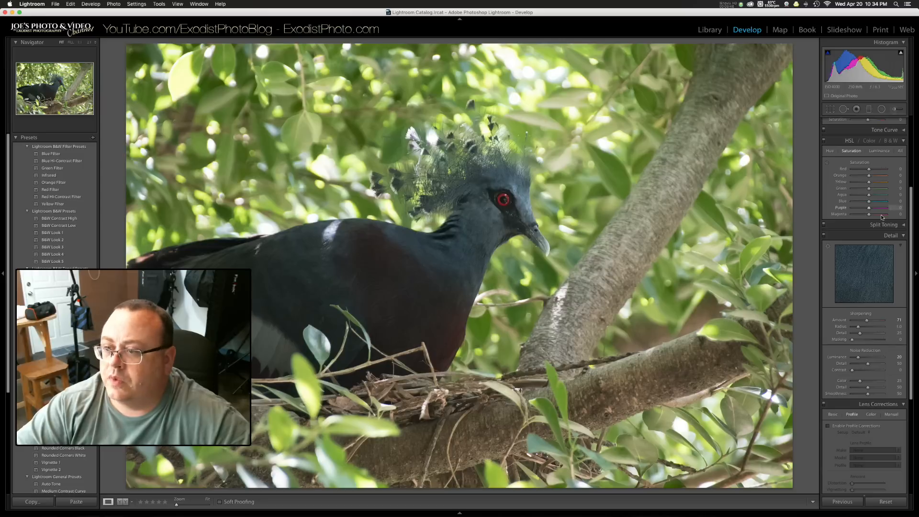
Step: Set the pigeon photo's contrast to +21 and check the head and crest at 1:1 before returning to the Library
scroll(882, 217, "up", 5)
left_click_drag(868, 186, 871, 186)
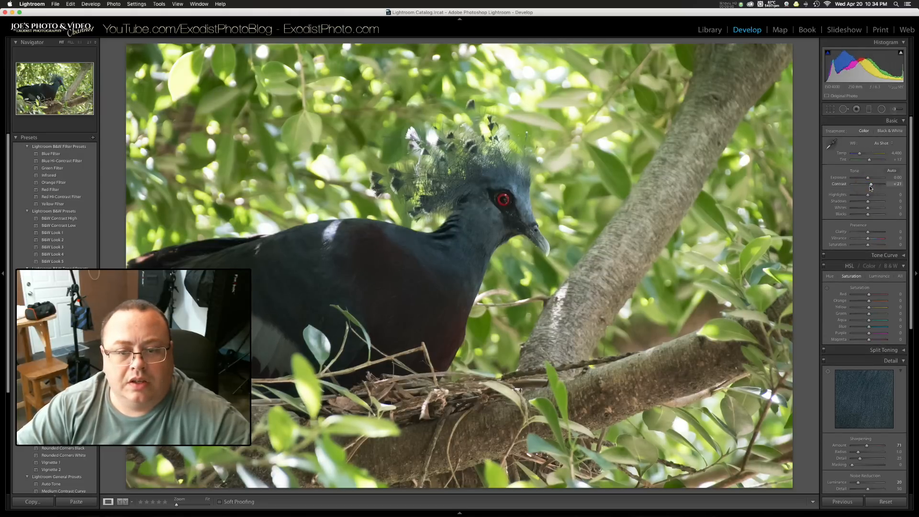
left_click(495, 222)
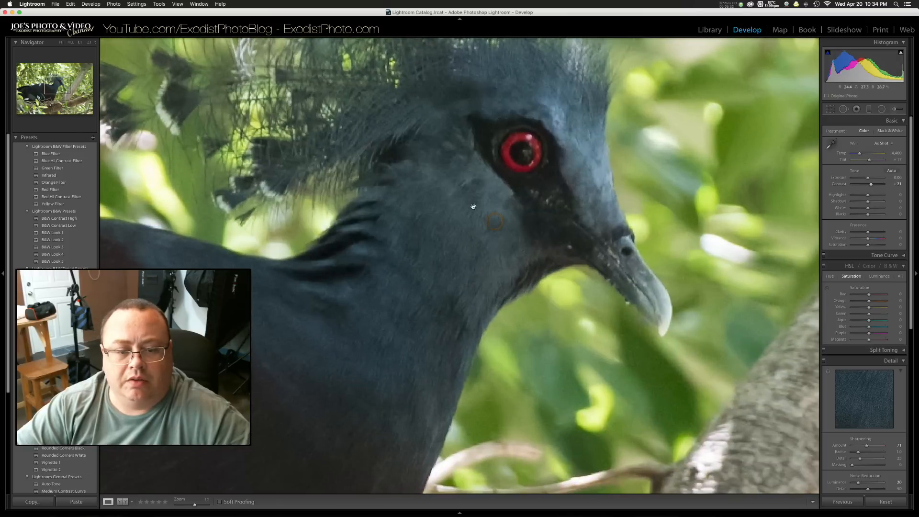
left_click_drag(448, 202, 500, 310)
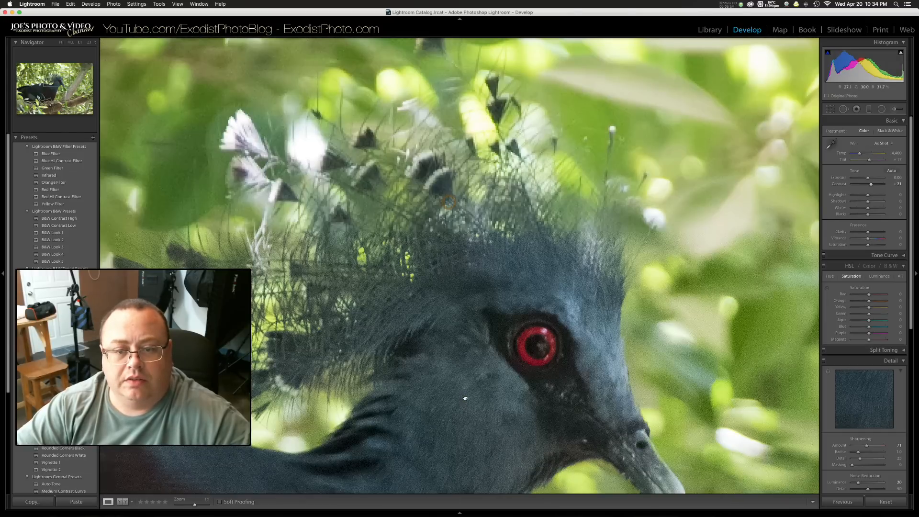
left_click(501, 310)
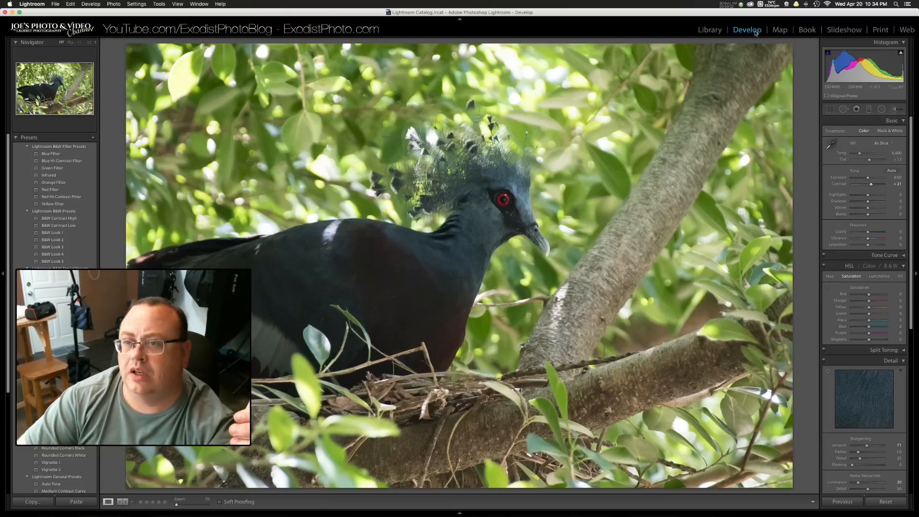
left_click(710, 30)
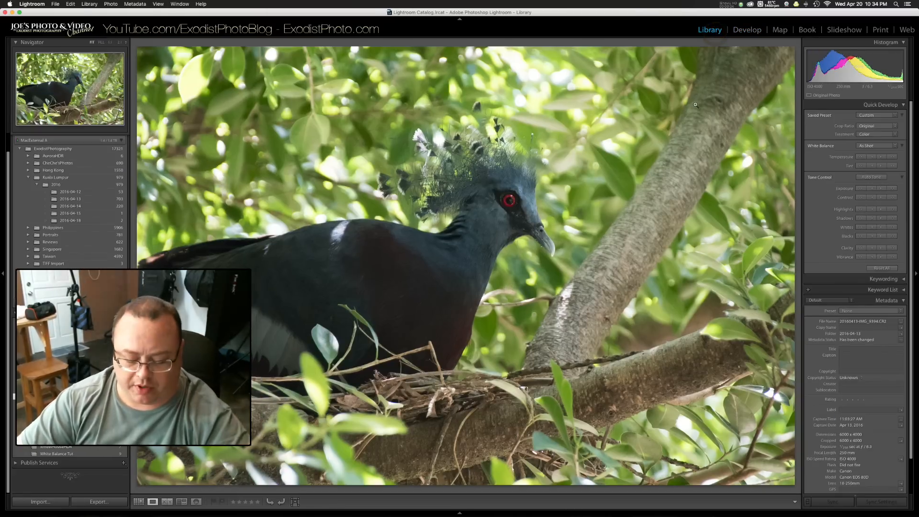
Step: Show the black palm cockatoo photo and examine its head, plumage and feet at 1:1 for noise before returning to the full image
key("Right")
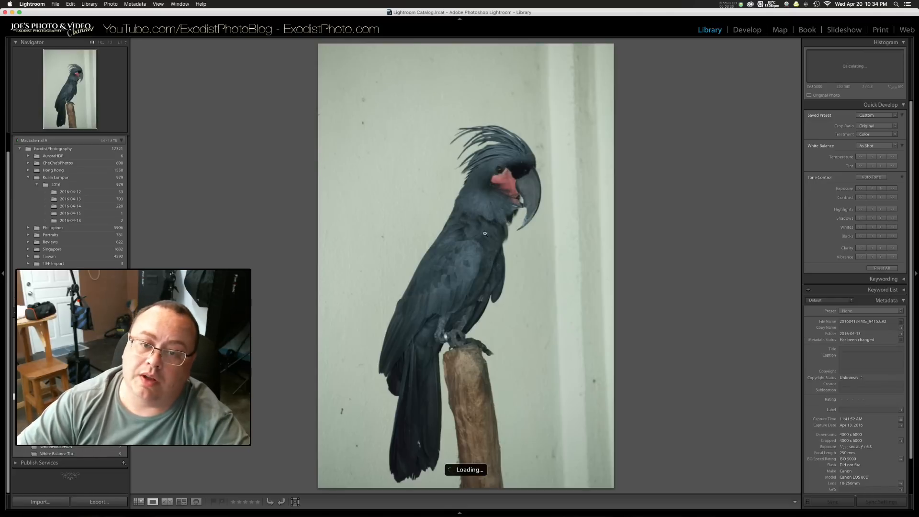
left_click(501, 190)
mouse_move(503, 165)
left_mouse_down()
mouse_move(386, 369)
mouse_move(494, 165)
left_mouse_up()
left_click_drag(419, 372, 474, 188)
left_click_drag(385, 344, 492, 177)
left_click_drag(437, 326, 515, 185)
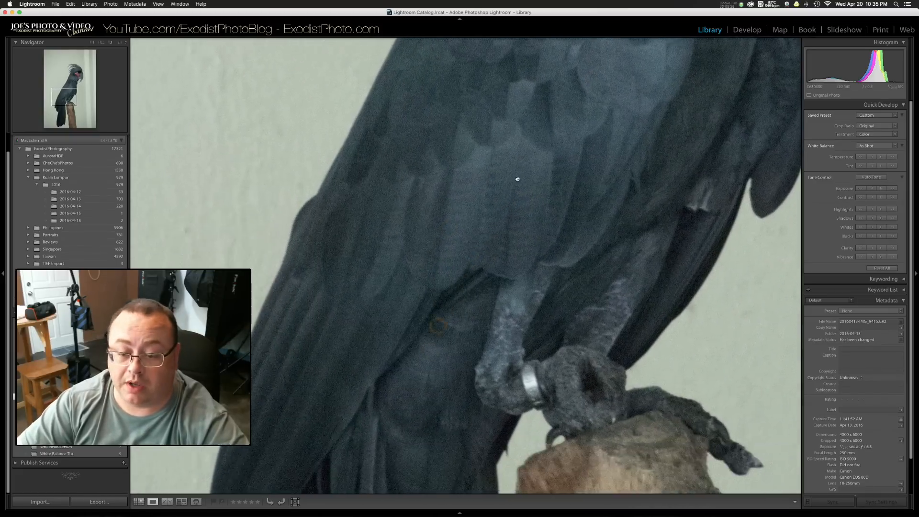
left_click_drag(475, 348, 512, 135)
left_click(489, 239)
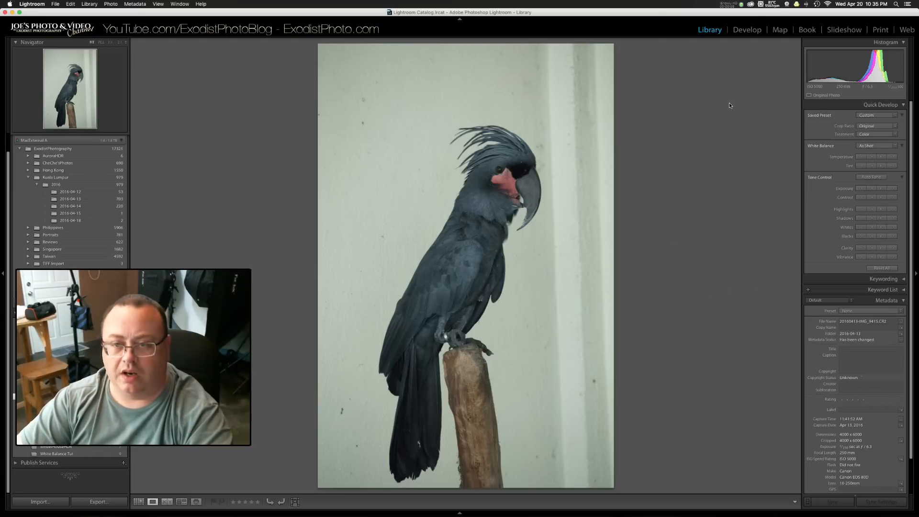
Step: Show the photo of the two brown owls and check the front-facing owl's face at 1:1
key("Right")
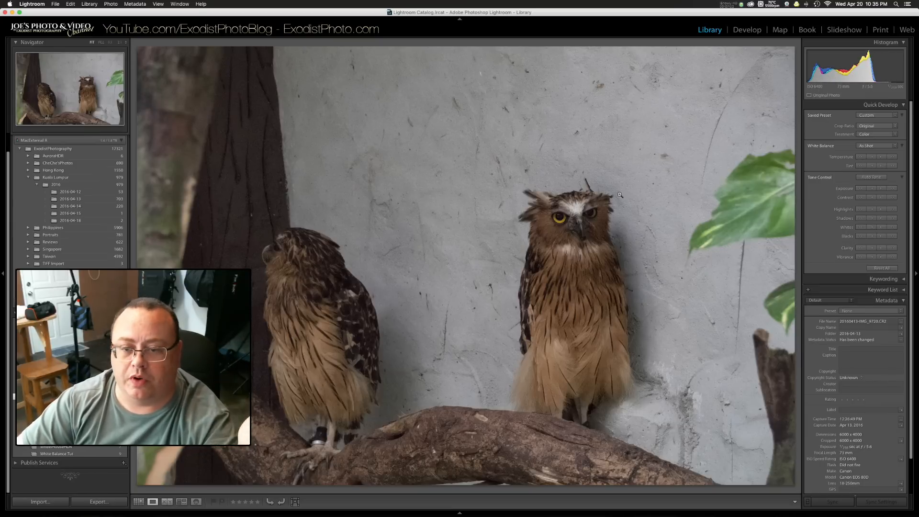
left_click(559, 221)
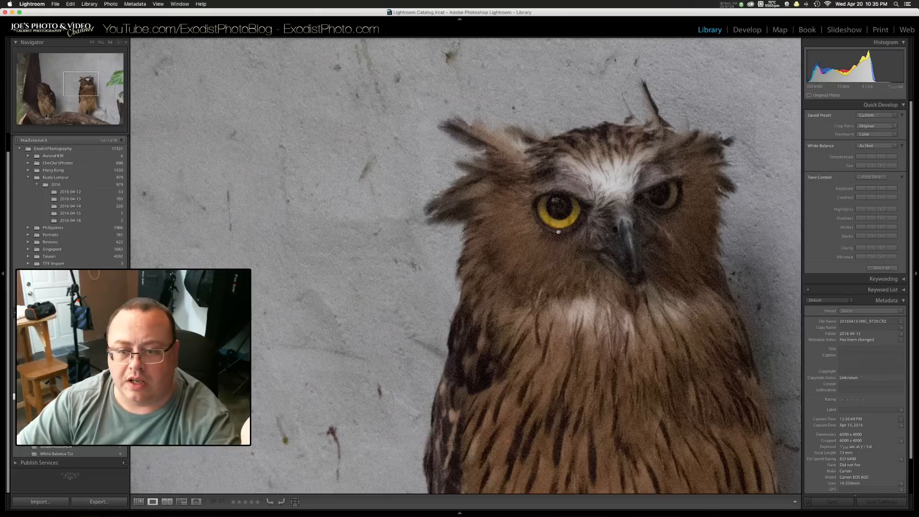
left_click(558, 232)
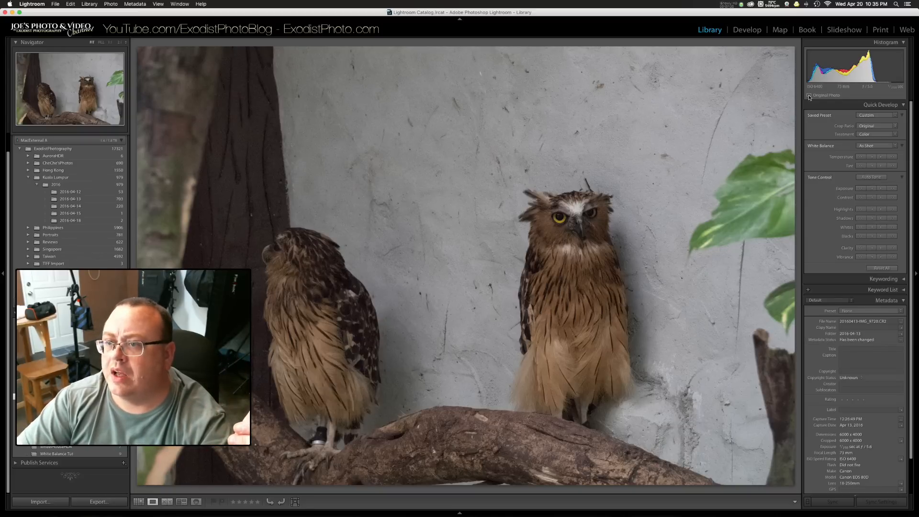
Step: In the Develop module, reset the owl photo's sharpening amount and set luminance noise reduction to 21, its contrast to 16 and color noise reduction to 50
left_click(748, 30)
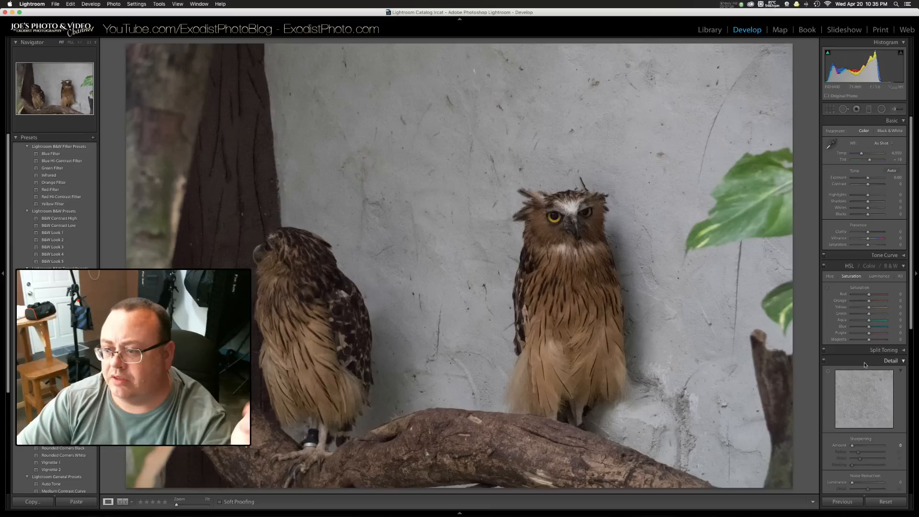
scroll(864, 364, "down", 3)
double_click(839, 384)
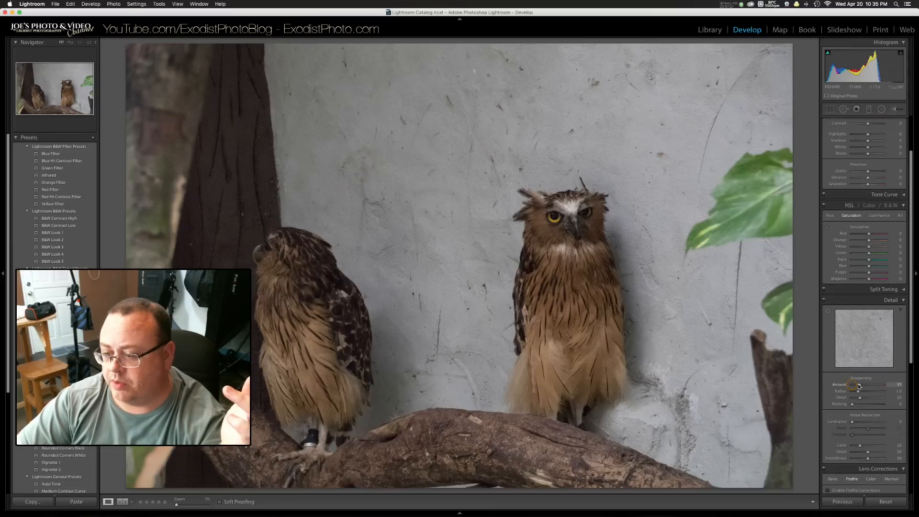
left_click(857, 424)
left_click_drag(857, 423, 859, 423)
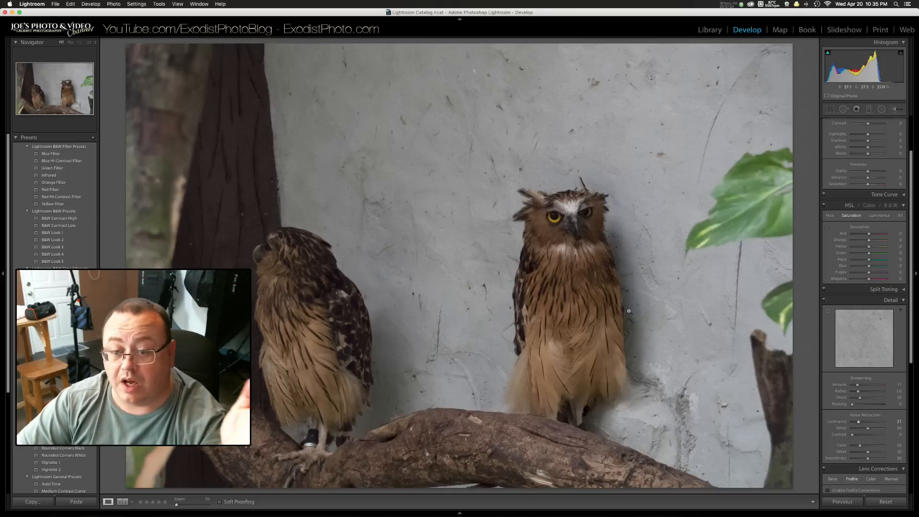
left_click_drag(854, 433, 858, 435)
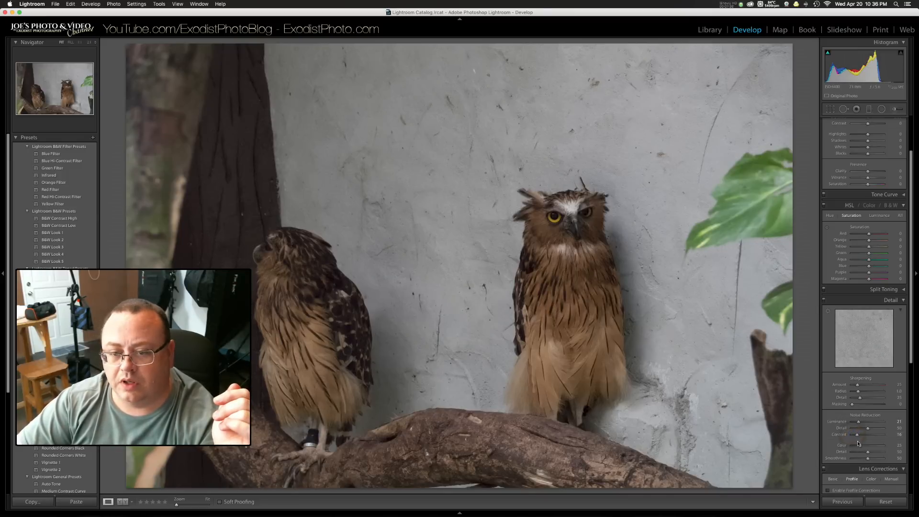
left_click_drag(859, 446, 867, 448)
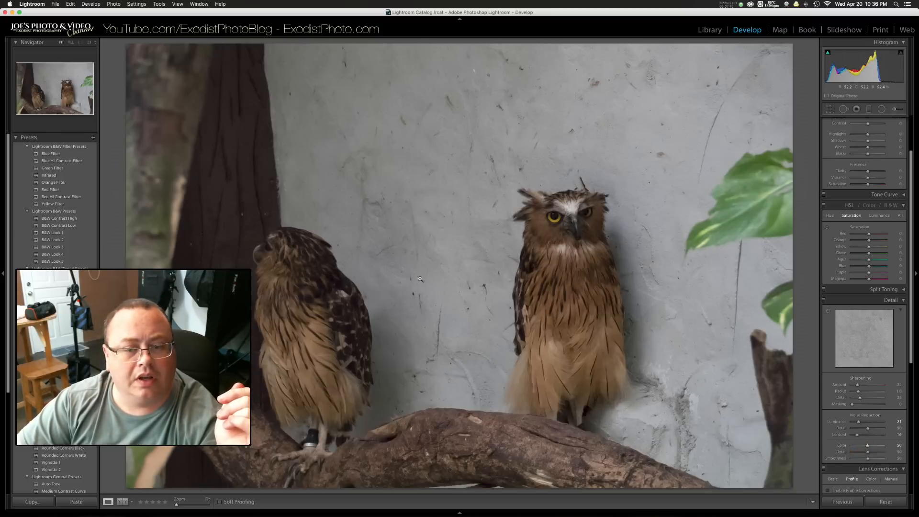
Step: Check the owl's face and chest at 1:1, and set the photo's vibrance to +44
left_click(563, 249)
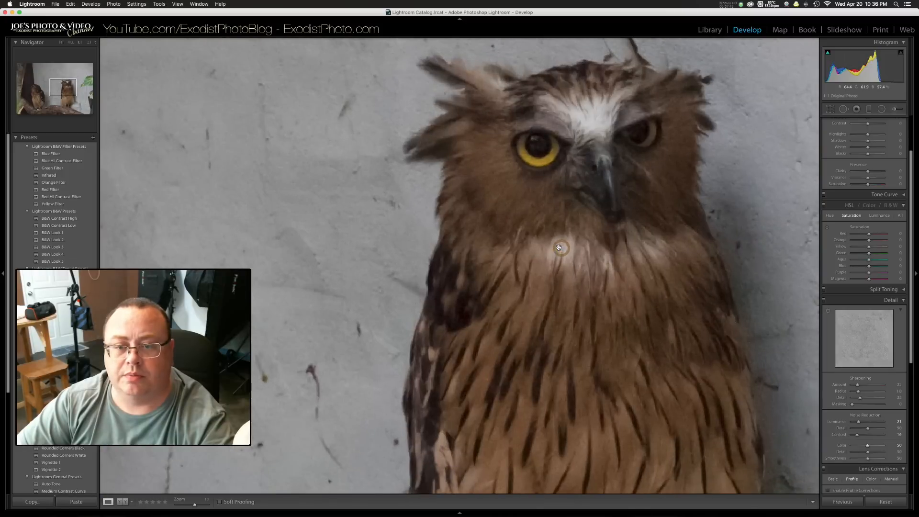
left_click(558, 248)
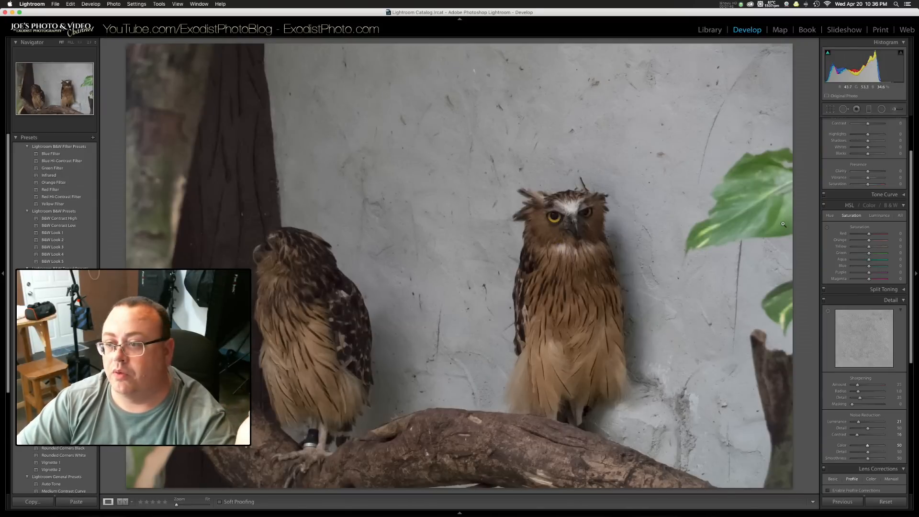
scroll(829, 207, "up", 3)
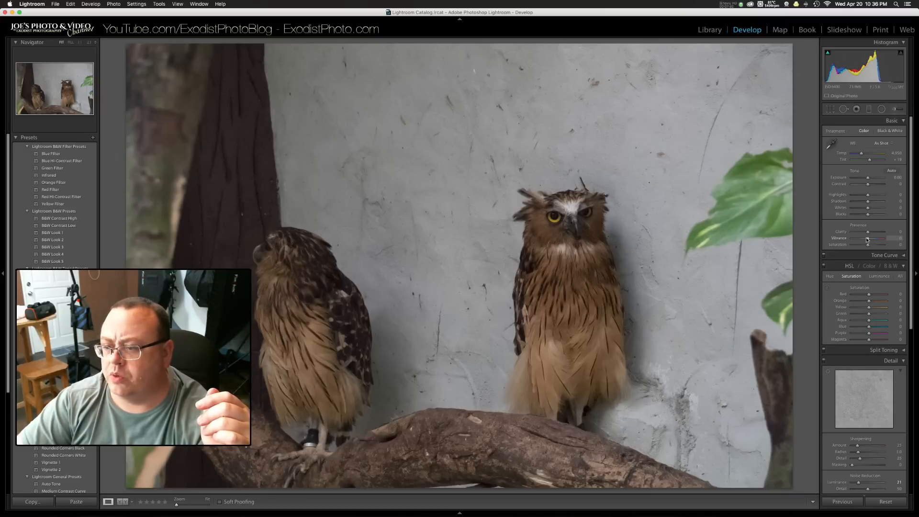
left_click_drag(867, 240, 875, 241)
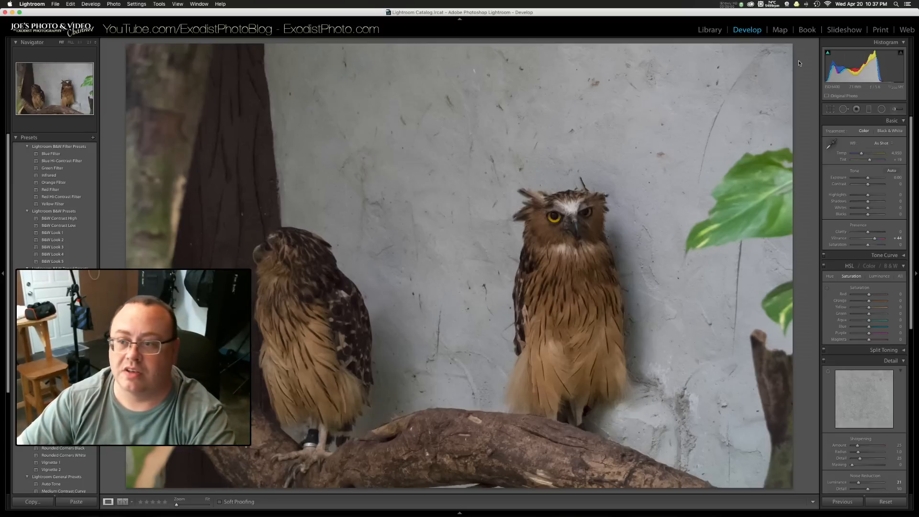
Step: Go past the barn owl photo to the fenced store photo and examine its signs, roof and foliage at 1:1 for noise
key("Right")
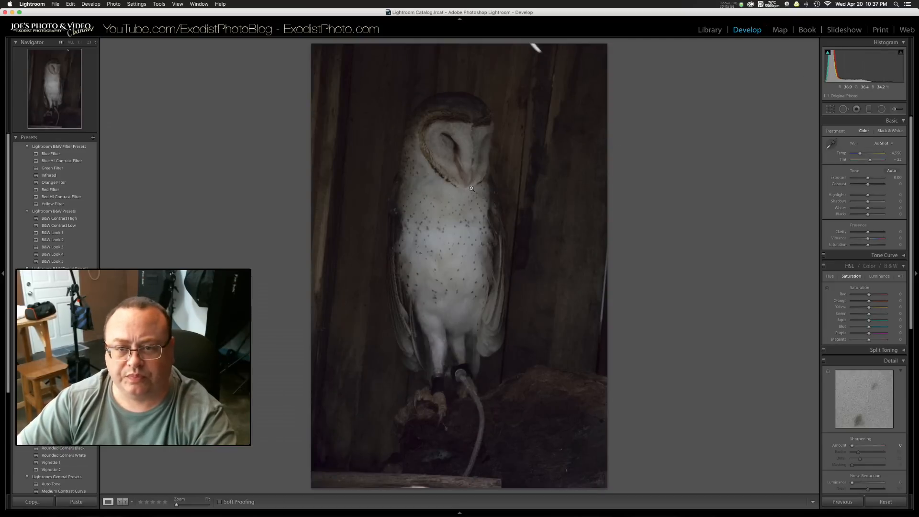
key("Right")
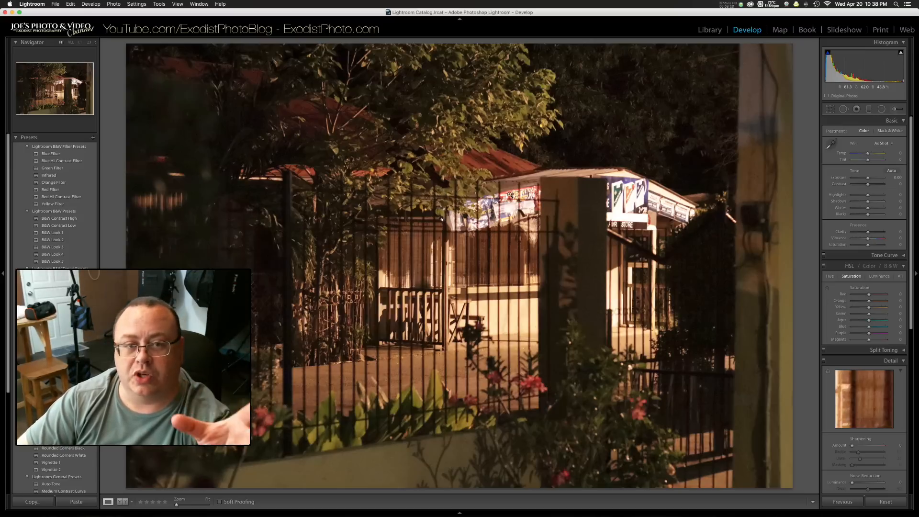
left_click(541, 200)
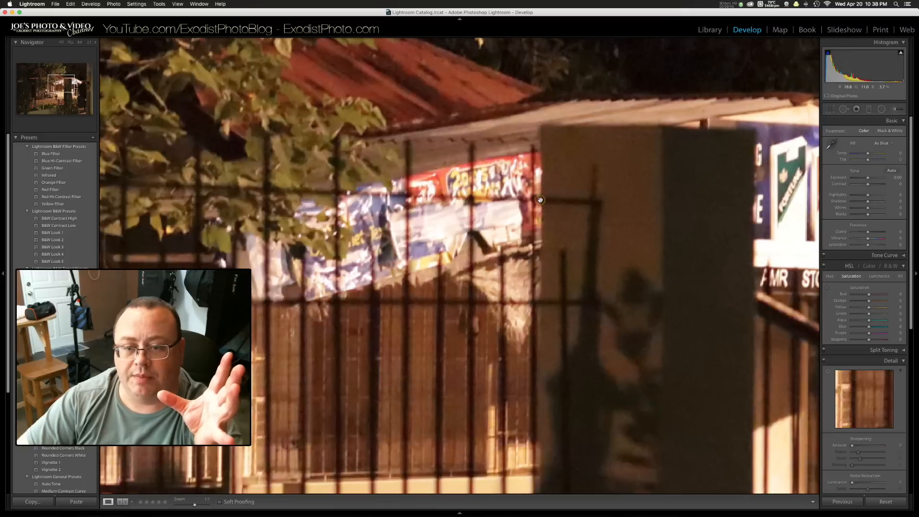
left_click_drag(540, 200, 536, 417)
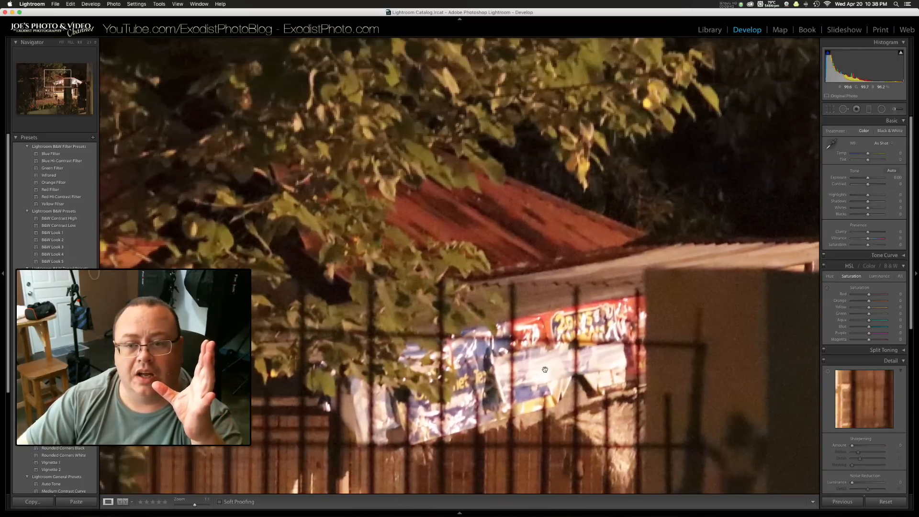
left_click_drag(723, 223, 518, 353)
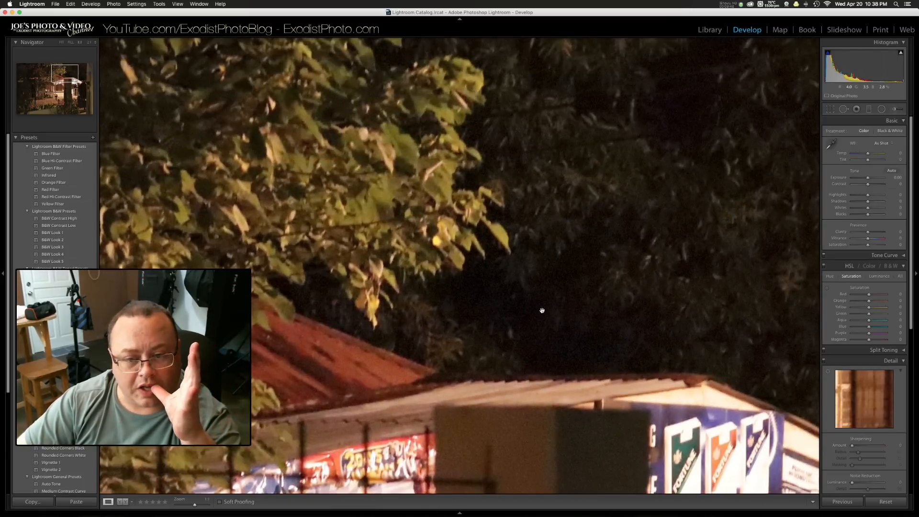
left_click_drag(541, 310, 590, 270)
left_click_drag(445, 297, 601, 227)
left_click_drag(449, 344, 599, 175)
left_click_drag(517, 376, 607, 213)
left_click_drag(644, 349, 367, 279)
left_click_drag(547, 231, 488, 422)
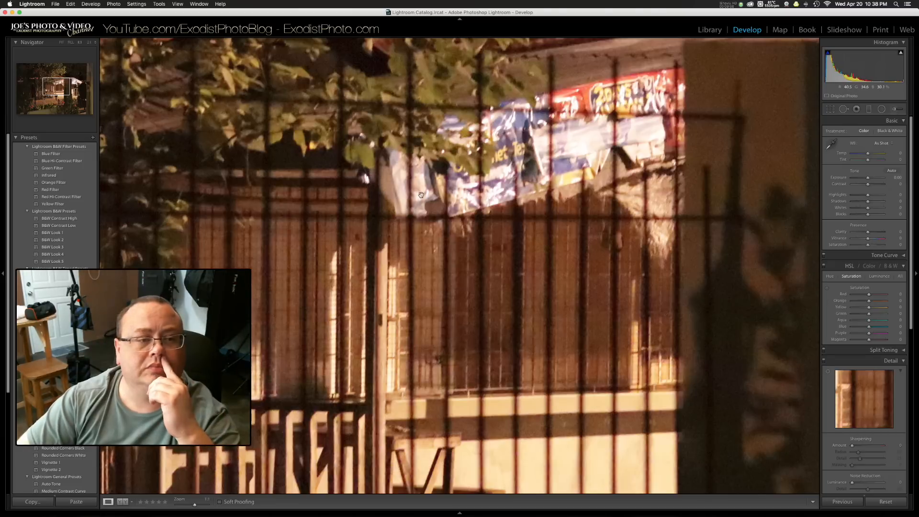
left_click(452, 183)
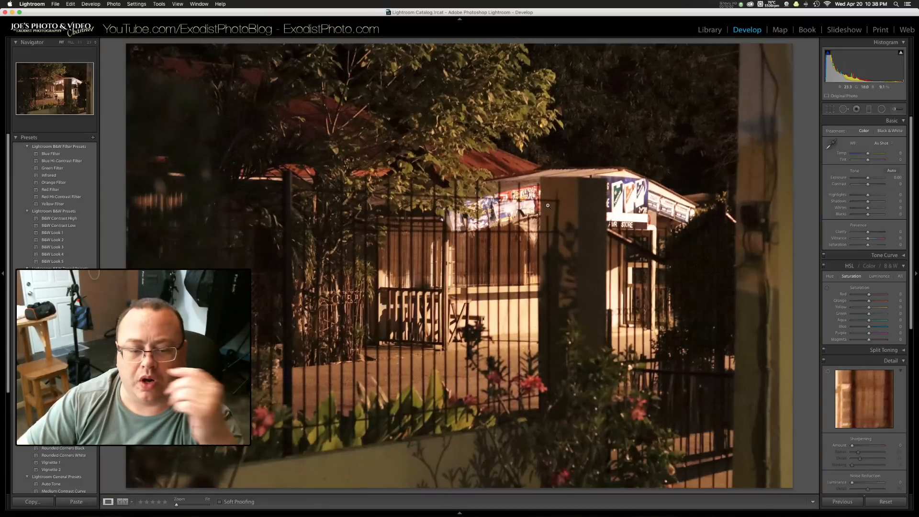
Step: Recheck the store photo's dark background trees, shadowed foliage and wooden gate at 1:1 and return to the full image
left_click(576, 143)
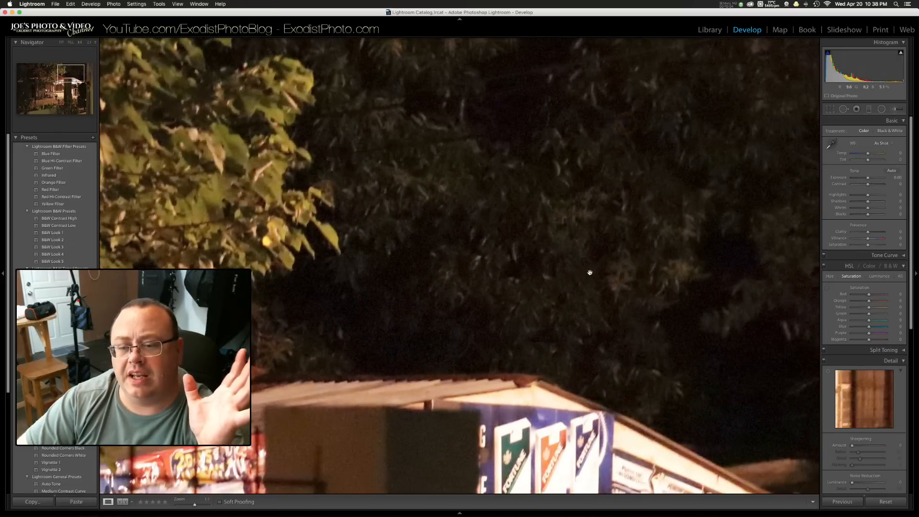
left_click_drag(671, 324, 493, 274)
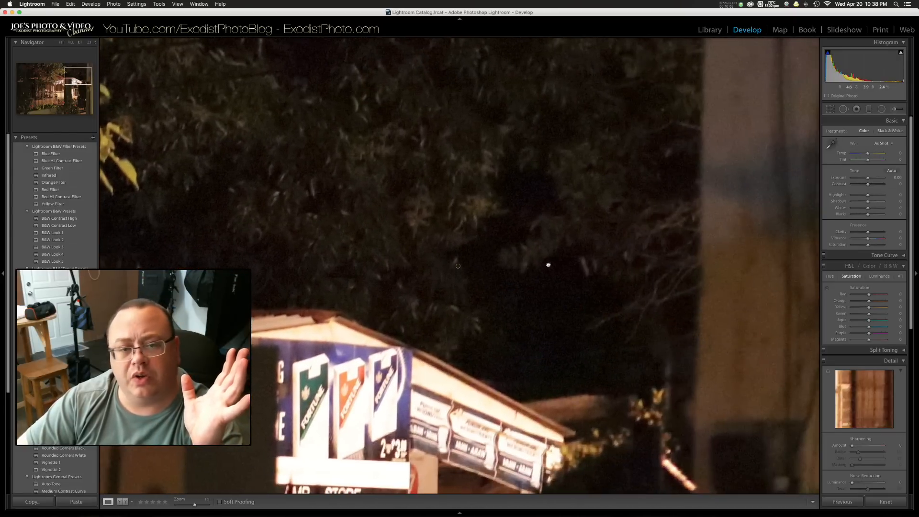
left_click_drag(397, 268, 783, 263)
left_click_drag(452, 228, 811, 227)
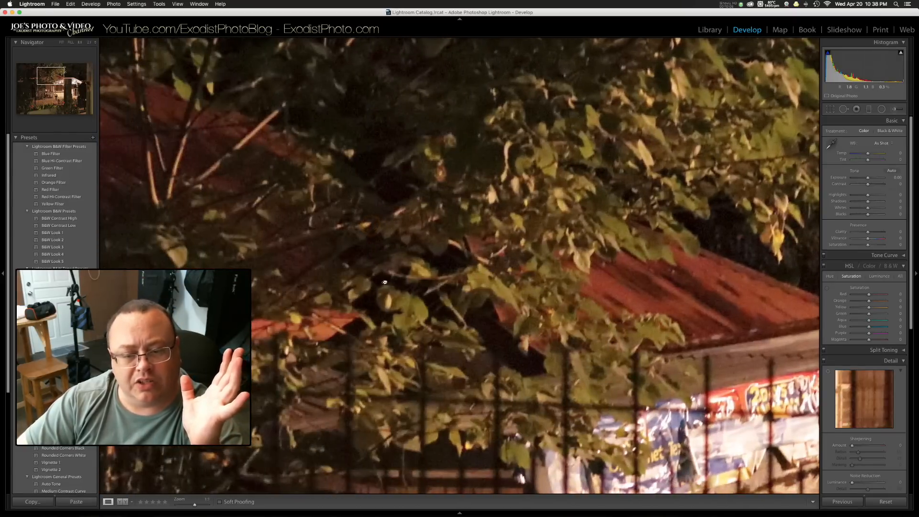
left_click_drag(384, 282, 533, 158)
left_click_drag(427, 268, 483, 226)
left_click_drag(398, 292, 465, 265)
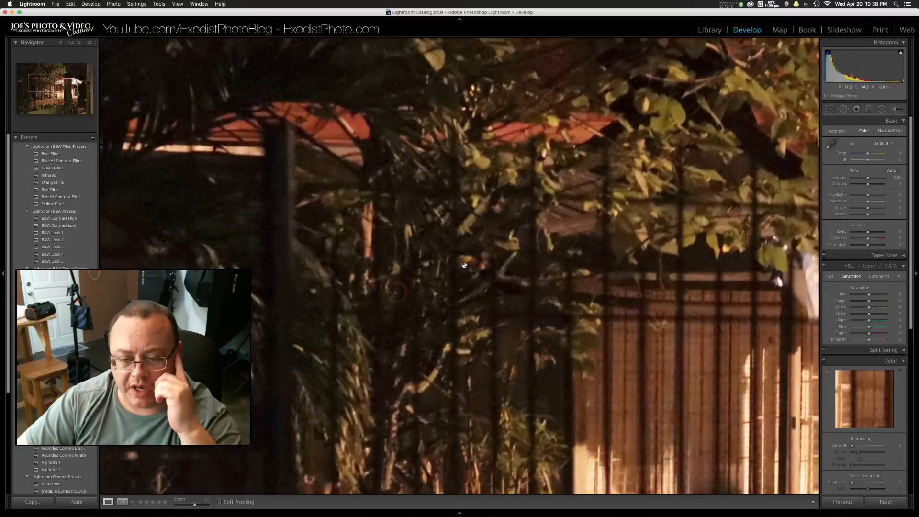
left_click_drag(496, 343, 483, 158)
left_click_drag(436, 300, 361, 217)
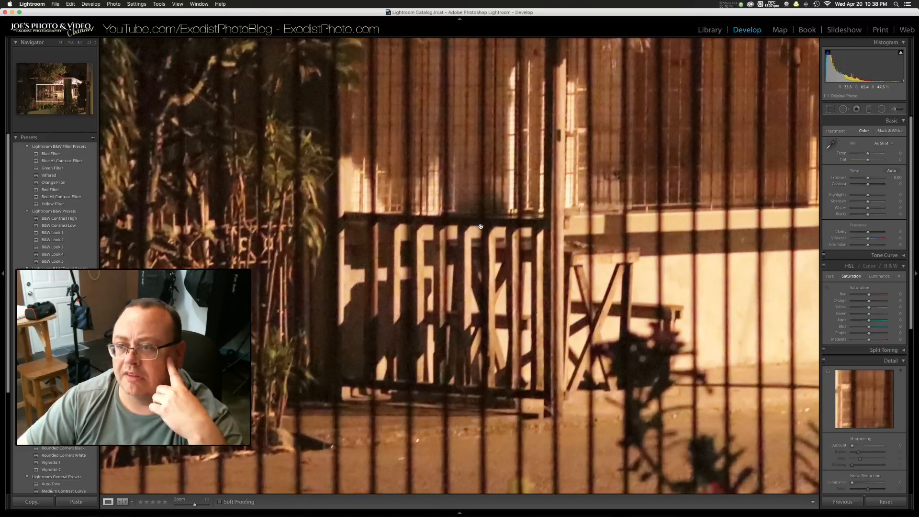
left_click(505, 218)
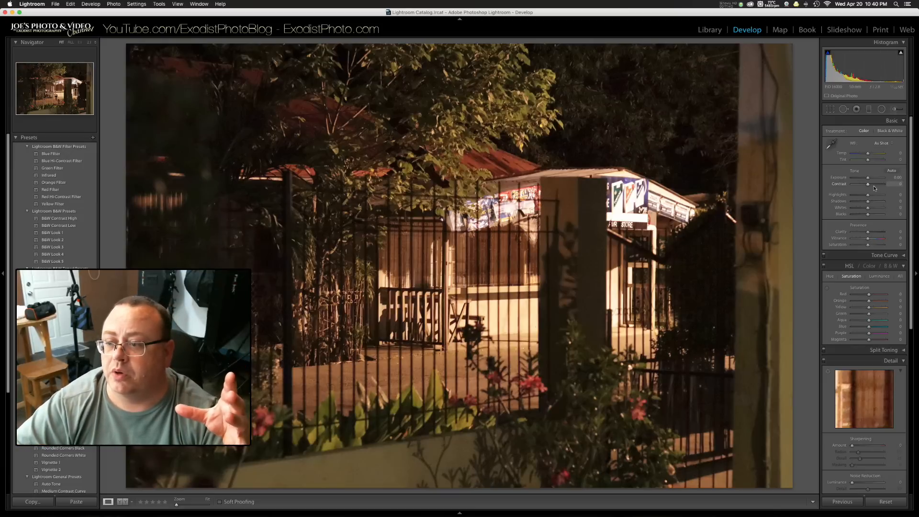
Step: Raise the store photo's shadows to +100 and check the dark trees and fence area at 1:1 for noise
left_click_drag(868, 203, 888, 206)
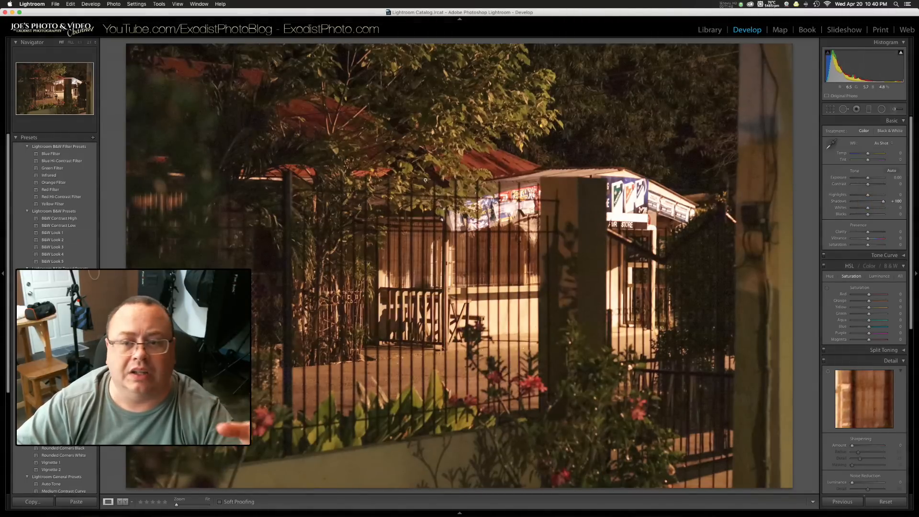
left_click(573, 156)
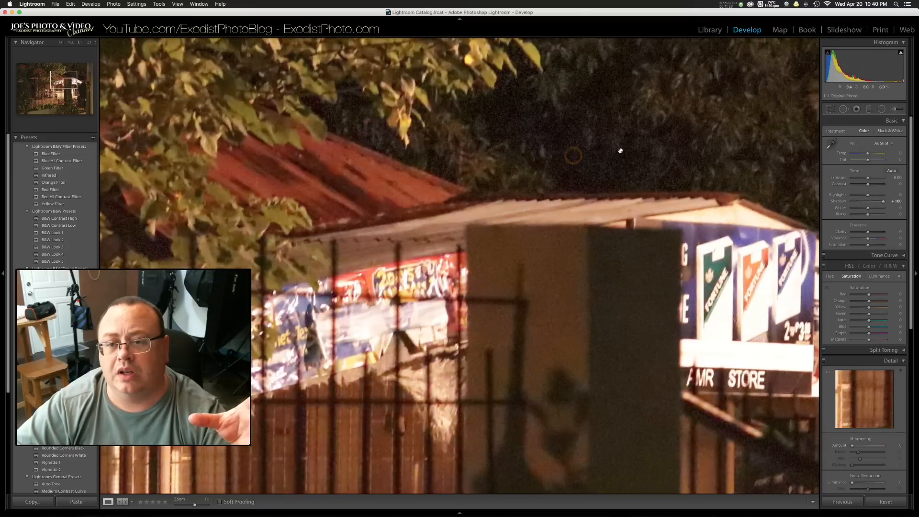
left_click_drag(314, 188, 918, 89)
left_click_drag(431, 290, 651, 138)
left_click_drag(482, 245, 416, 264)
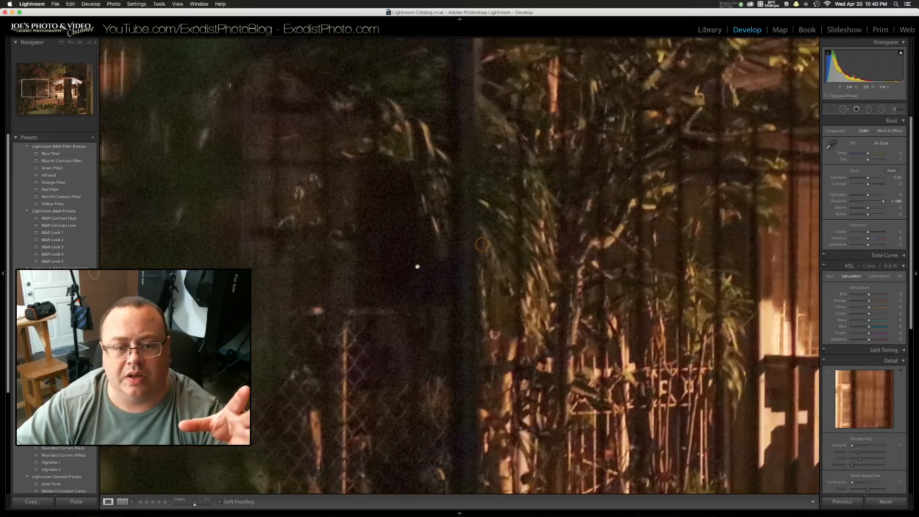
left_click(416, 264)
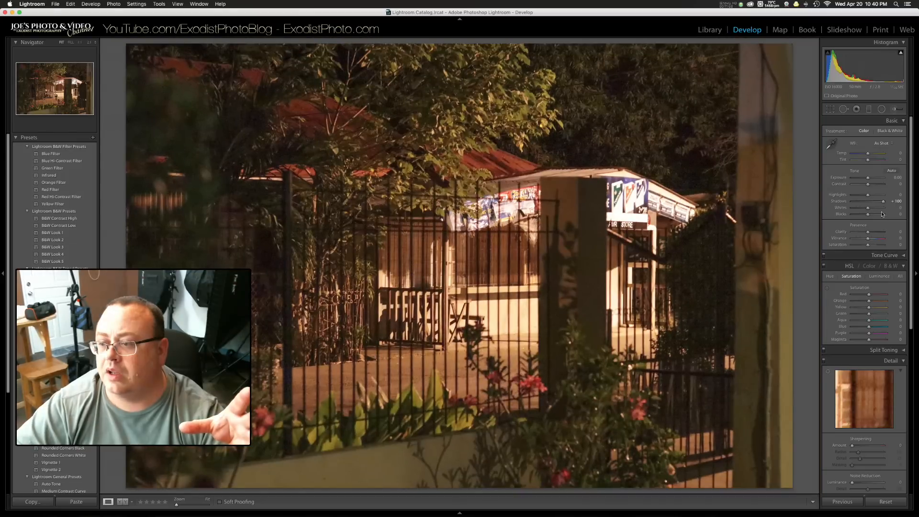
Step: Set the store photo's highlights to -46, clarity to +80 and vibrance to +59
mouse_move(867, 195)
left_mouse_down()
mouse_move(851, 195)
mouse_move(860, 194)
left_mouse_up()
left_click_drag(868, 232, 879, 241)
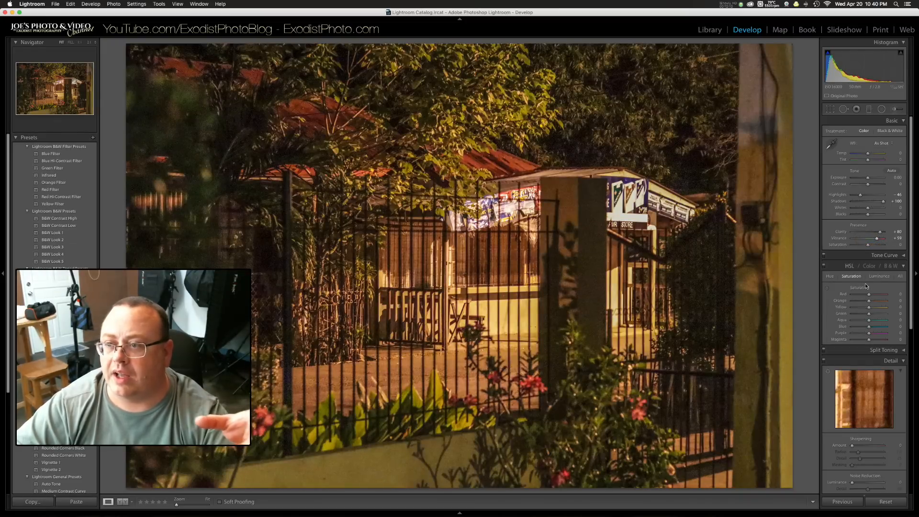
Step: Set the store photo's sharpening amount to 34 and luminance noise reduction to 25
scroll(869, 335, "down", 4)
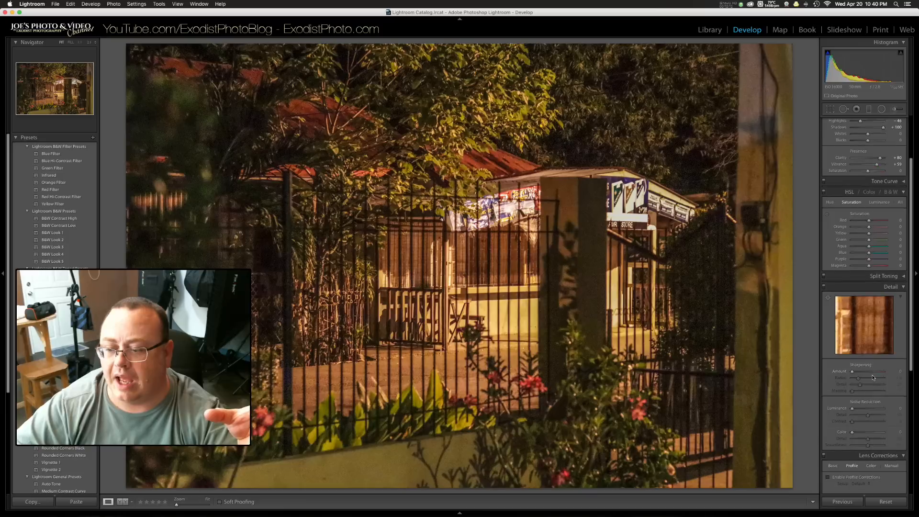
scroll(873, 377, "down", 3)
left_click_drag(852, 312, 859, 315)
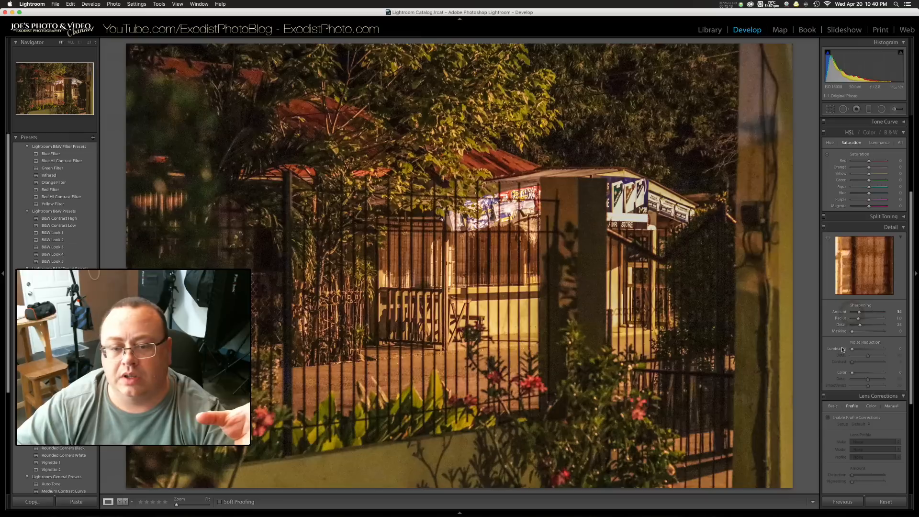
left_click_drag(851, 349, 861, 352)
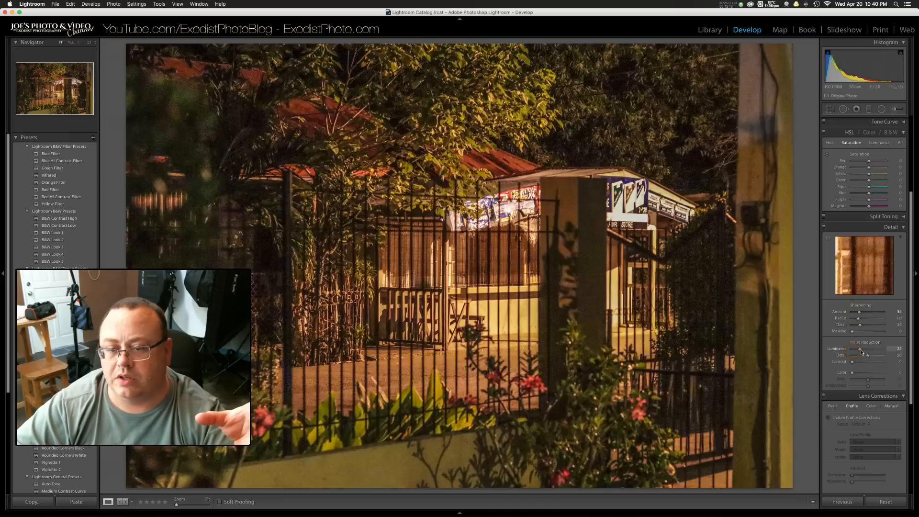